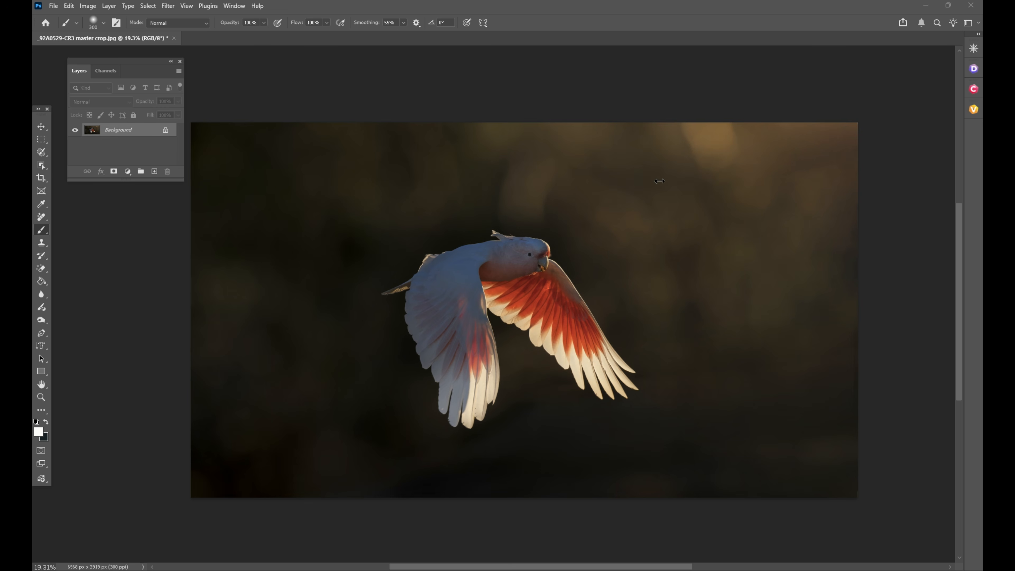
Open the cockatoo photo in Nik 9 Viveza and view the available local adjustment types
click(973, 110)
click(931, 131)
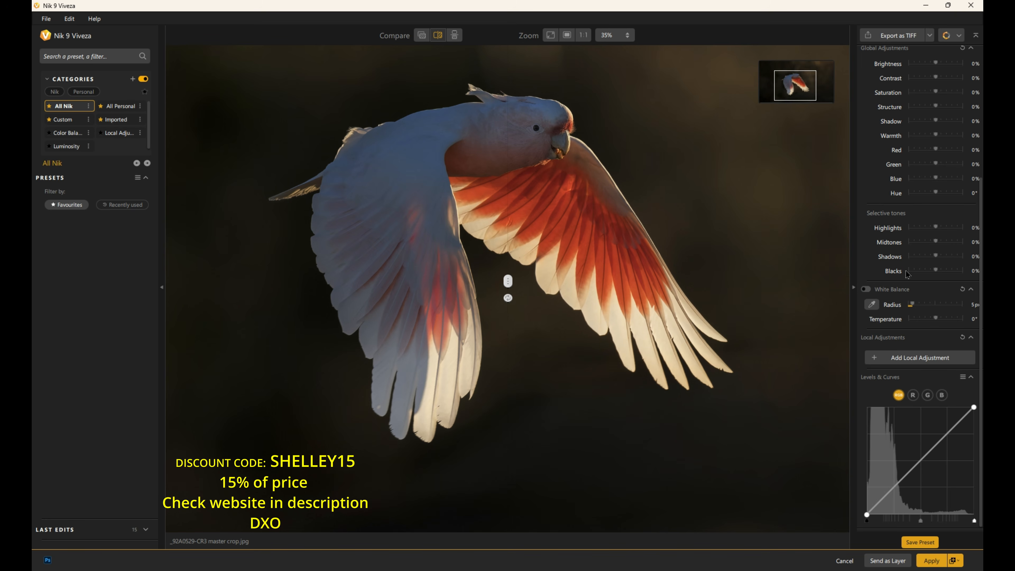
click(876, 359)
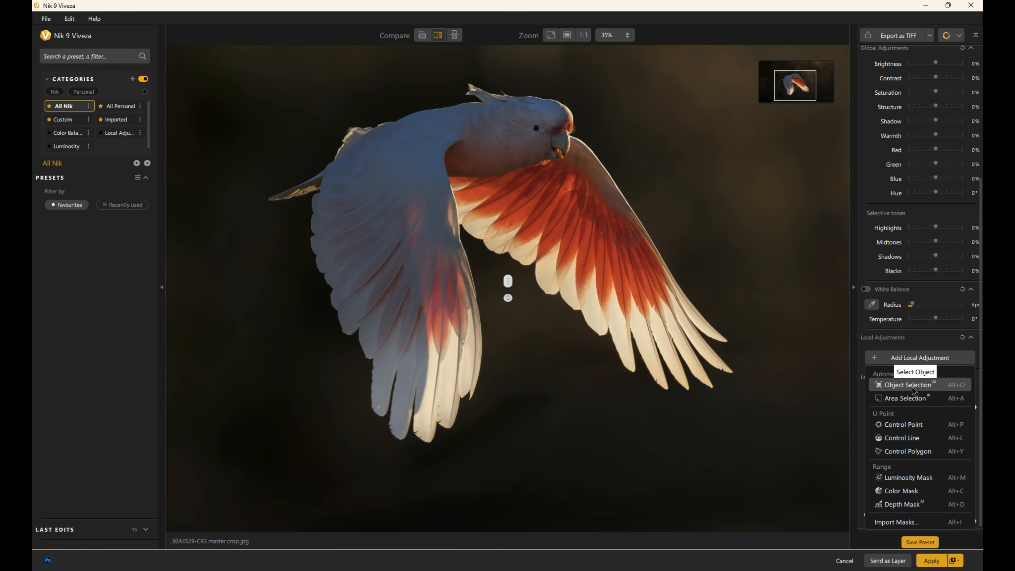
click(877, 361)
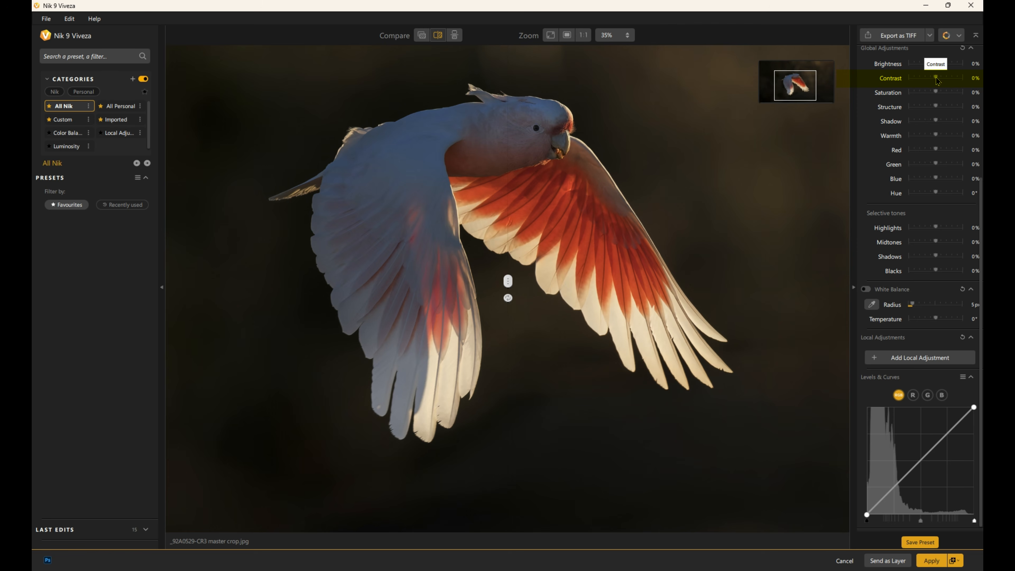
Raise the global contrast to 10% and shift the before/after divider beyond the bird's tail
drag(938, 80, 940, 81)
scroll(646, 191, down, 2)
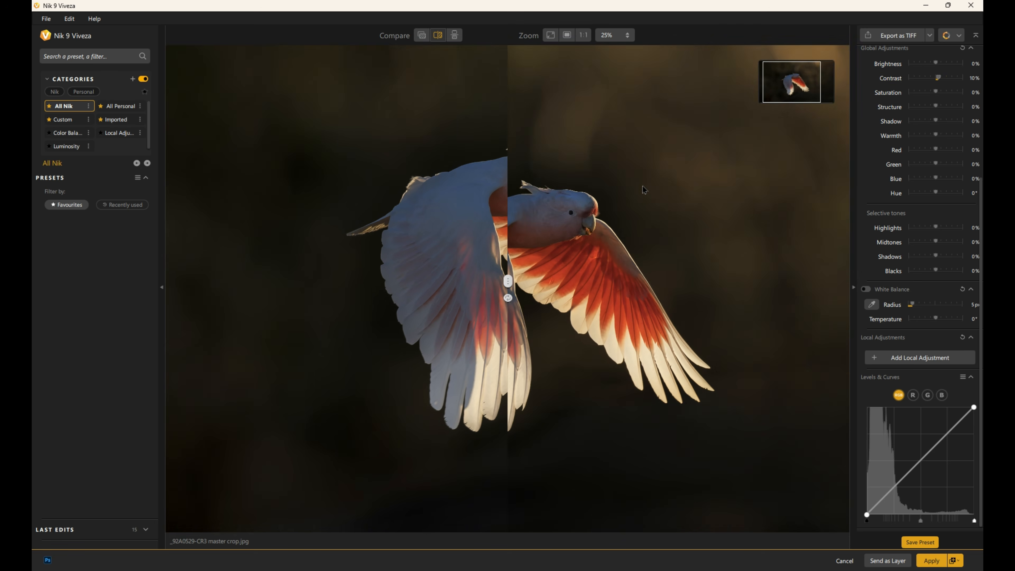
scroll(643, 190, down, 1)
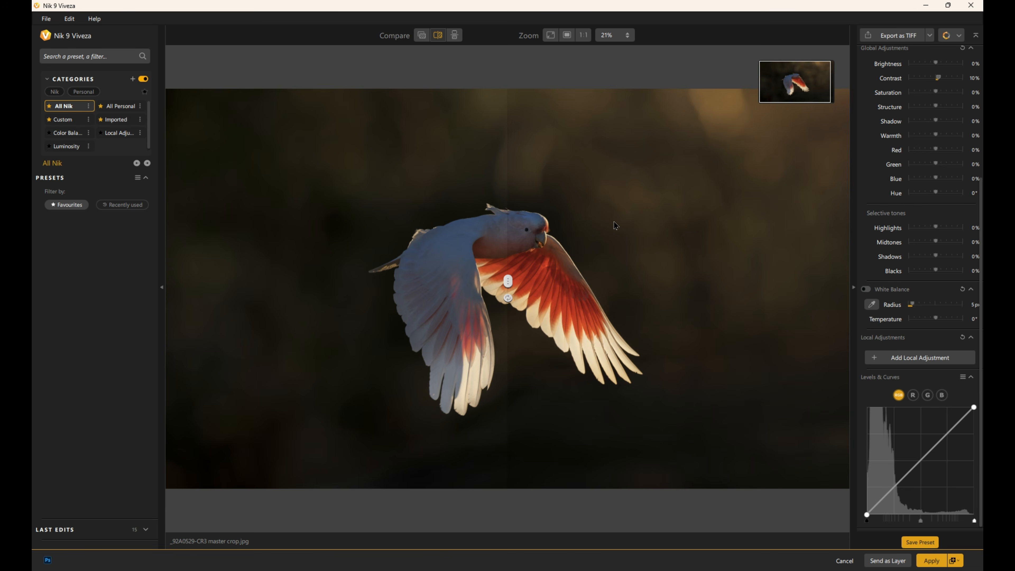
scroll(658, 175, down, 1)
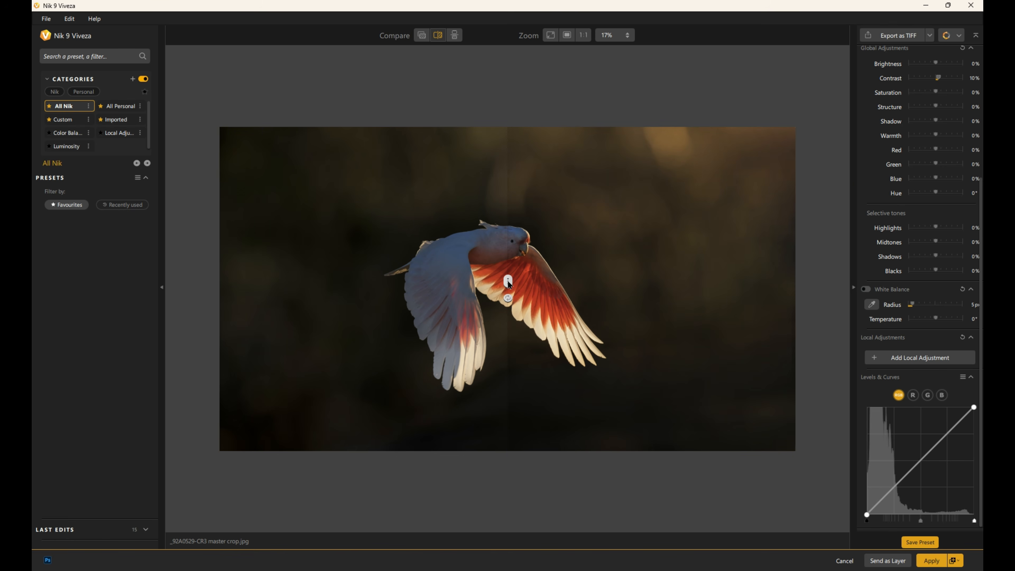
drag(512, 289, 350, 299)
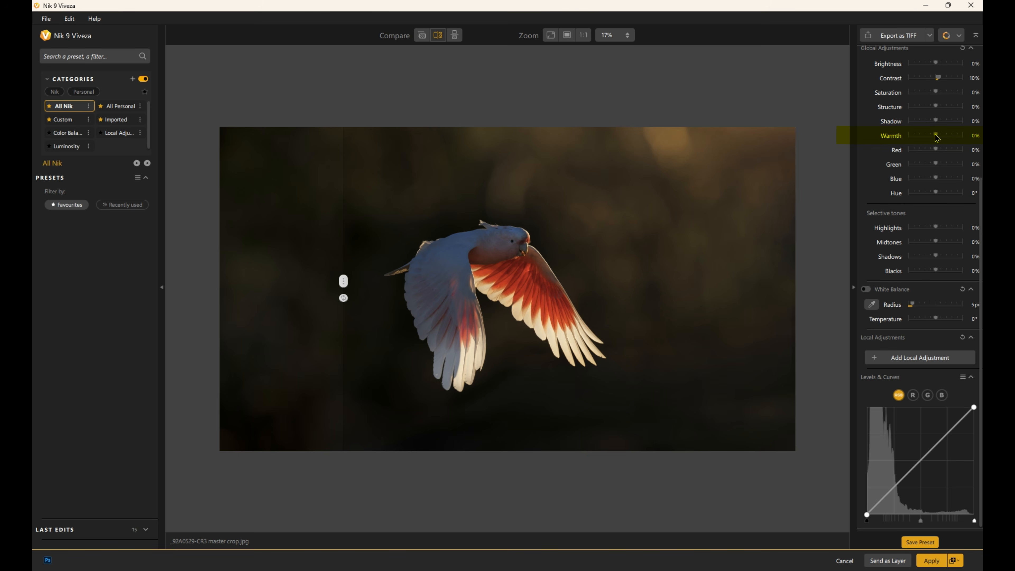
Set the global warmth to 14% and switch the comparison to the single-image view
drag(936, 135, 937, 138)
drag(937, 137, 942, 143)
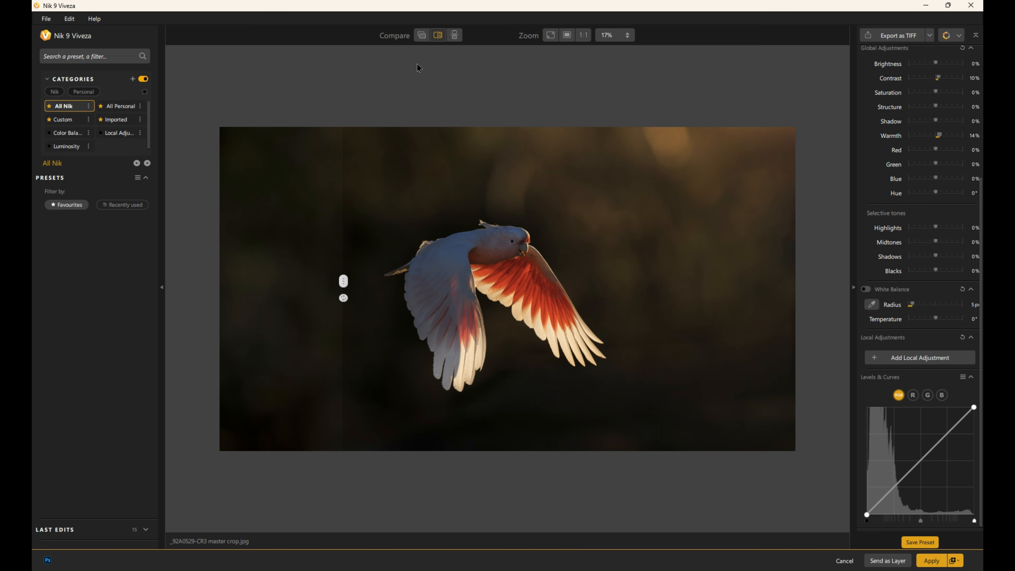
click(421, 36)
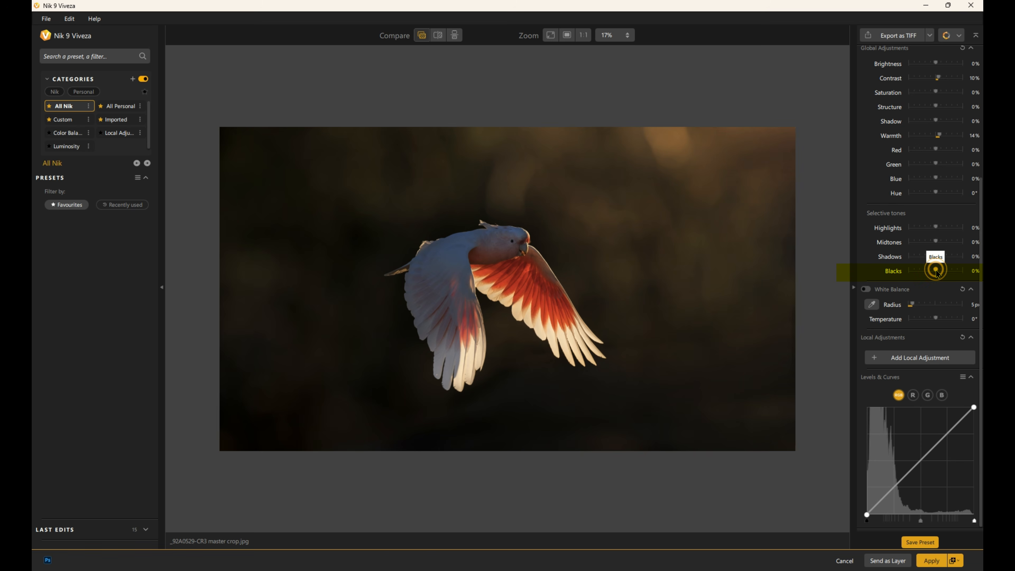
Darken the blacks in the selective tones to -4%
drag(936, 271, 936, 272)
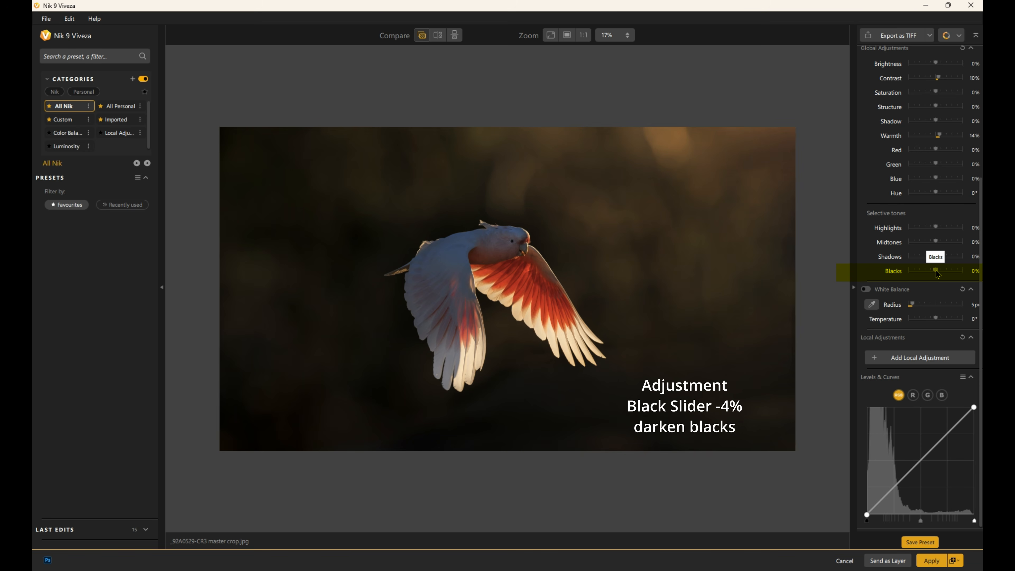
drag(937, 272, 938, 273)
double_click(938, 274)
drag(938, 273, 938, 275)
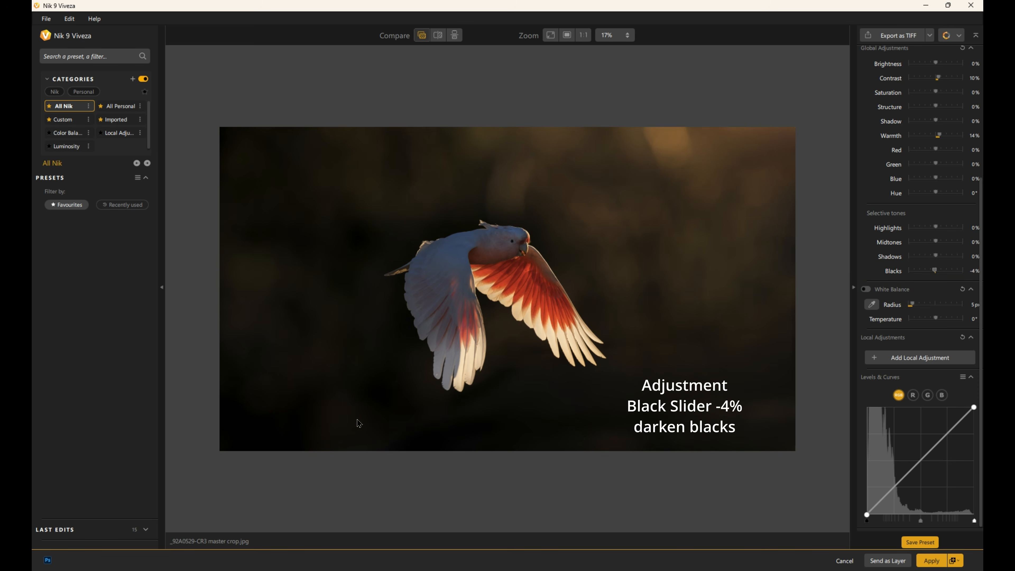
Examine the dark background around the bird's wing up close and check the whole image
scroll(333, 407, up, 3)
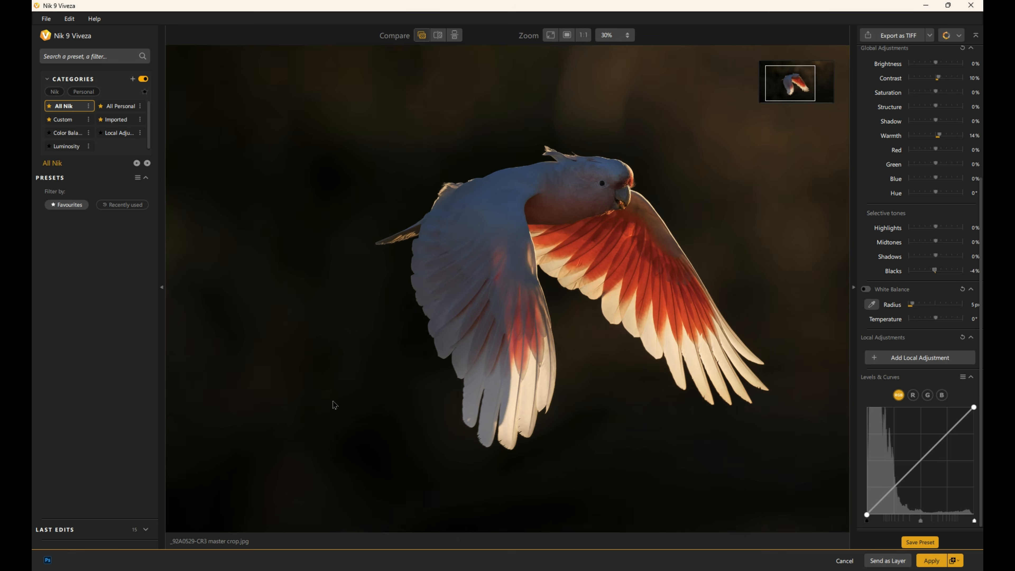
scroll(792, 100, up, 1)
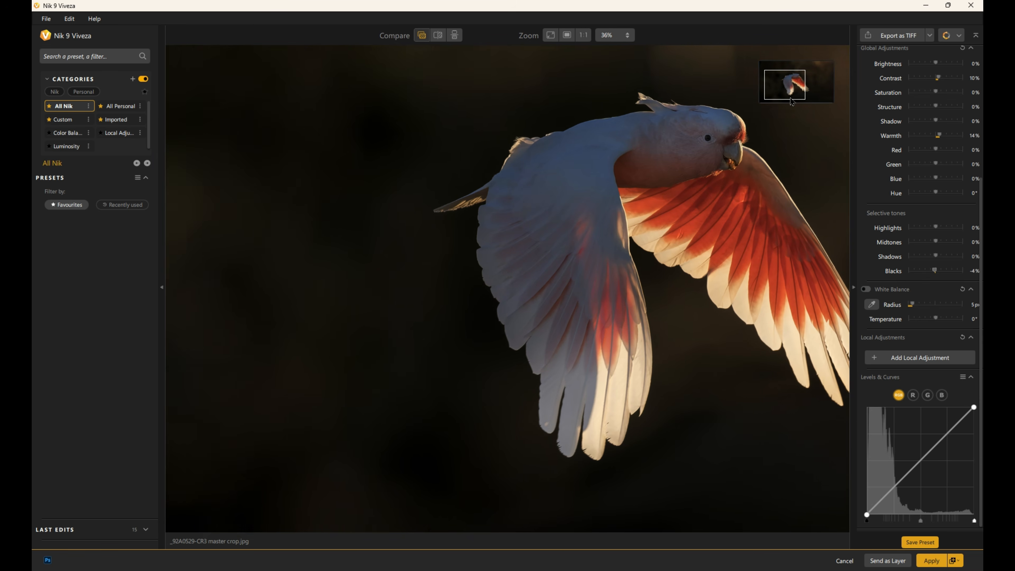
drag(791, 99, 789, 100)
scroll(265, 465, up, 2)
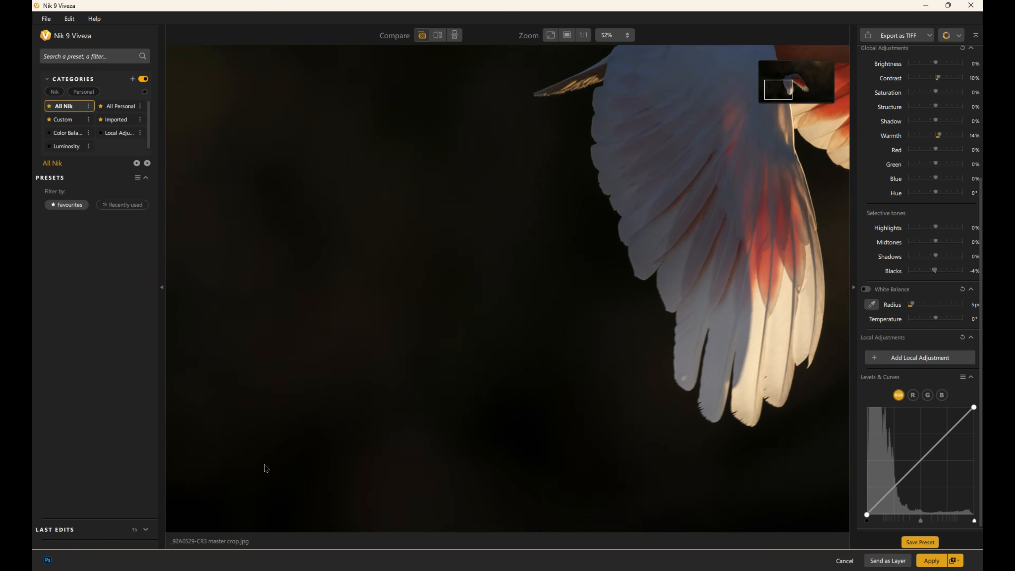
mouse_move(776, 93)
mouse_down()
mouse_move(758, 104)
mouse_move(790, 80)
mouse_move(778, 84)
mouse_up()
scroll(589, 162, down, 3)
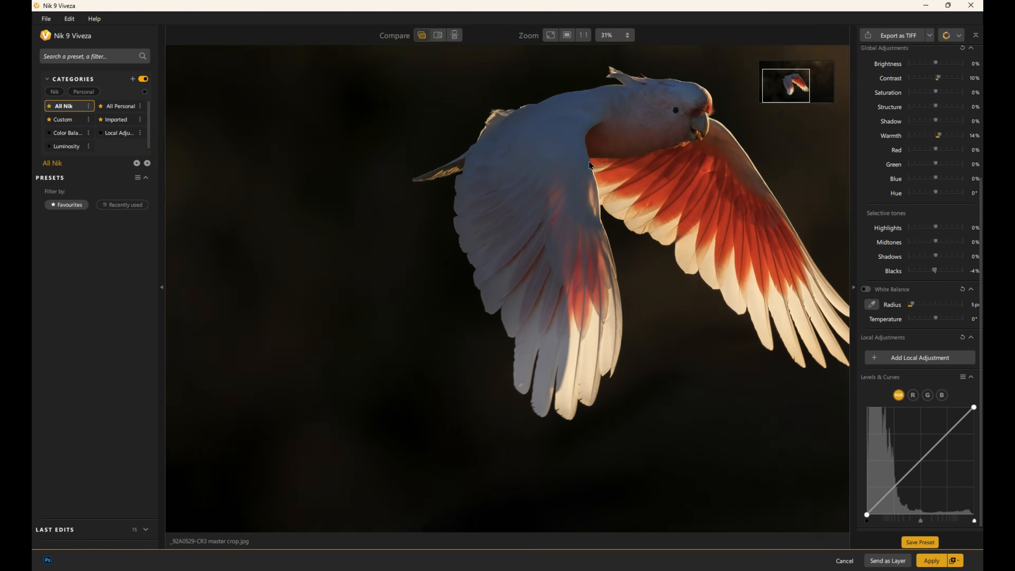
scroll(589, 164, down, 1)
scroll(590, 165, down, 2)
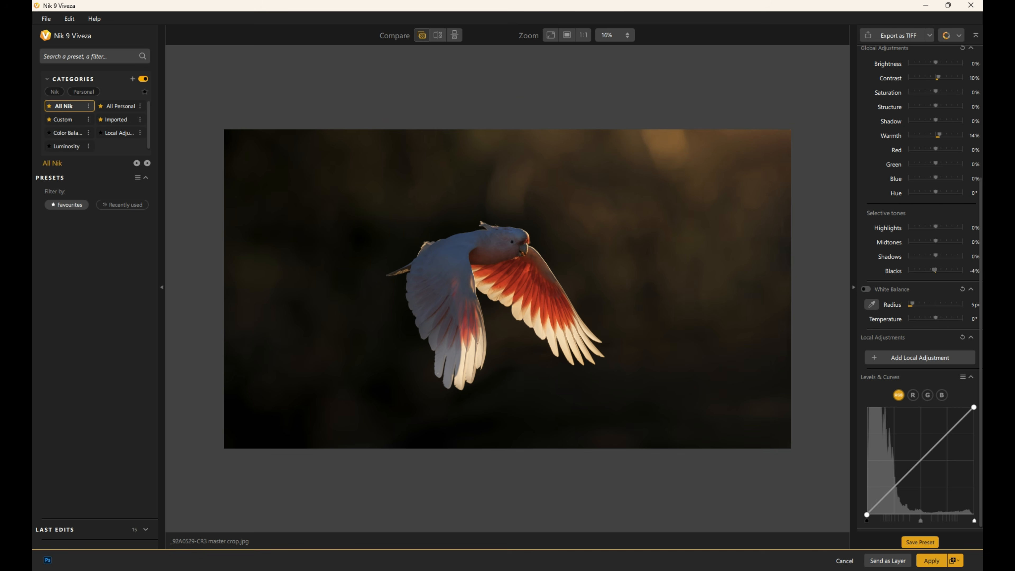
Apply the Viveza adjustments as a new layer and select the whole bird with the Object Selection tool
click(933, 562)
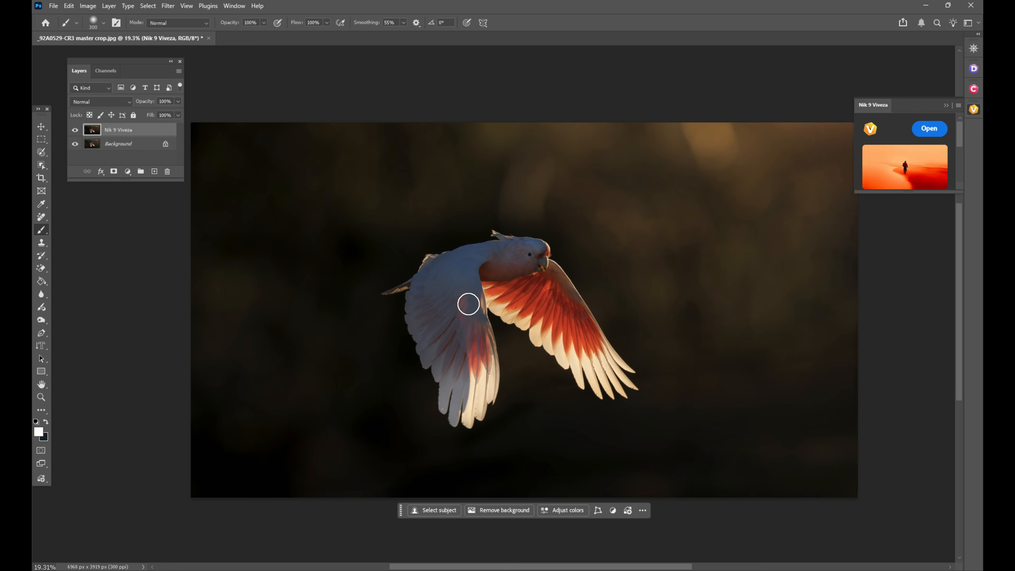
click(41, 166)
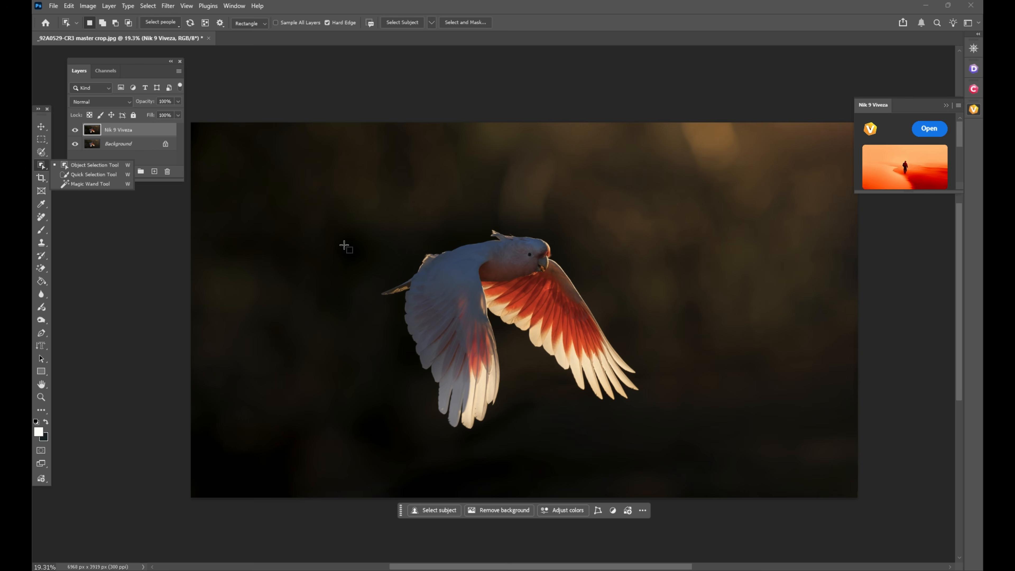
drag(335, 191, 696, 449)
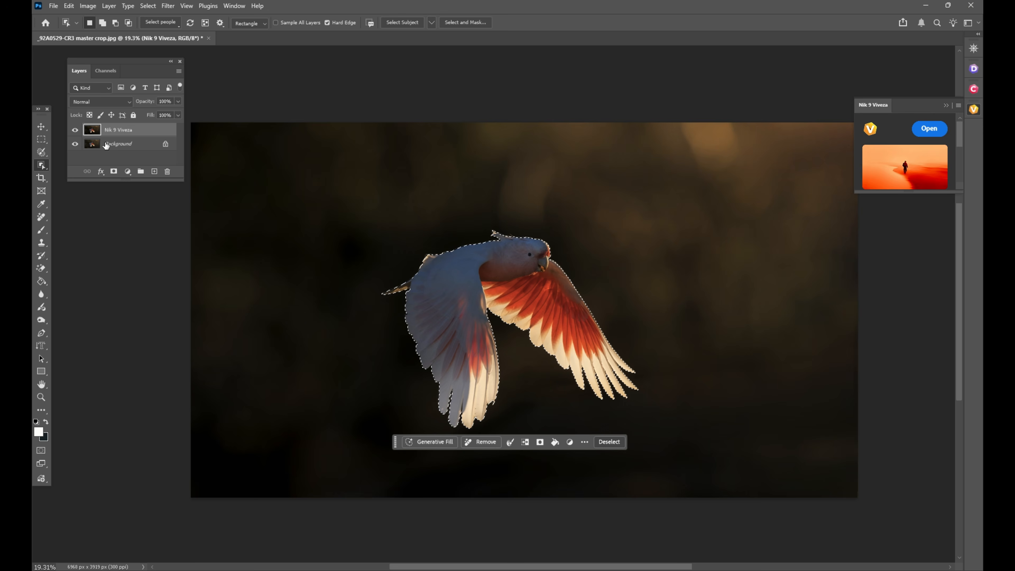
Add a layer mask from the bird selection to the Nik 9 Viveza layer and compare the image with that layer hidden and shown
click(125, 131)
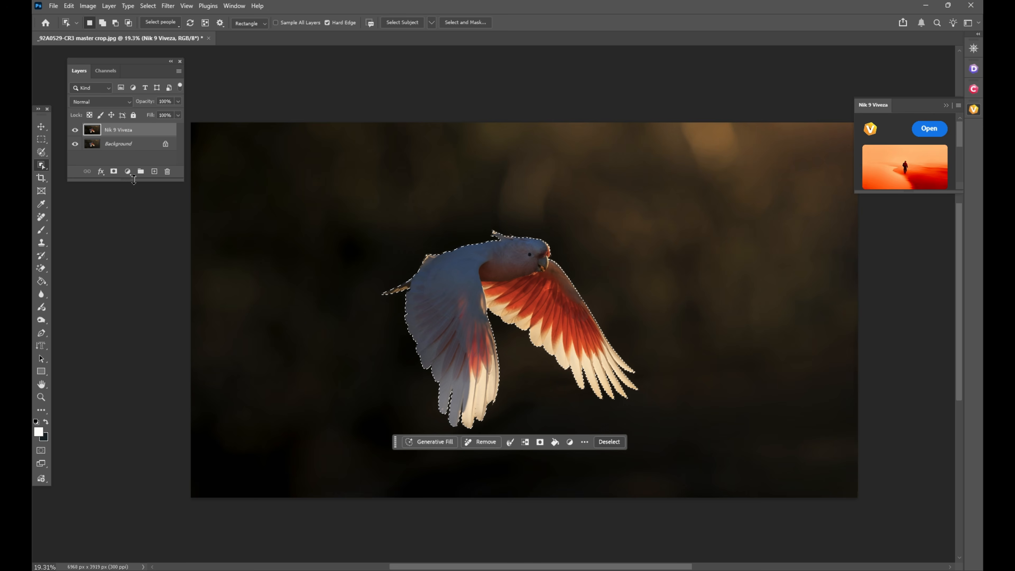
click(114, 172)
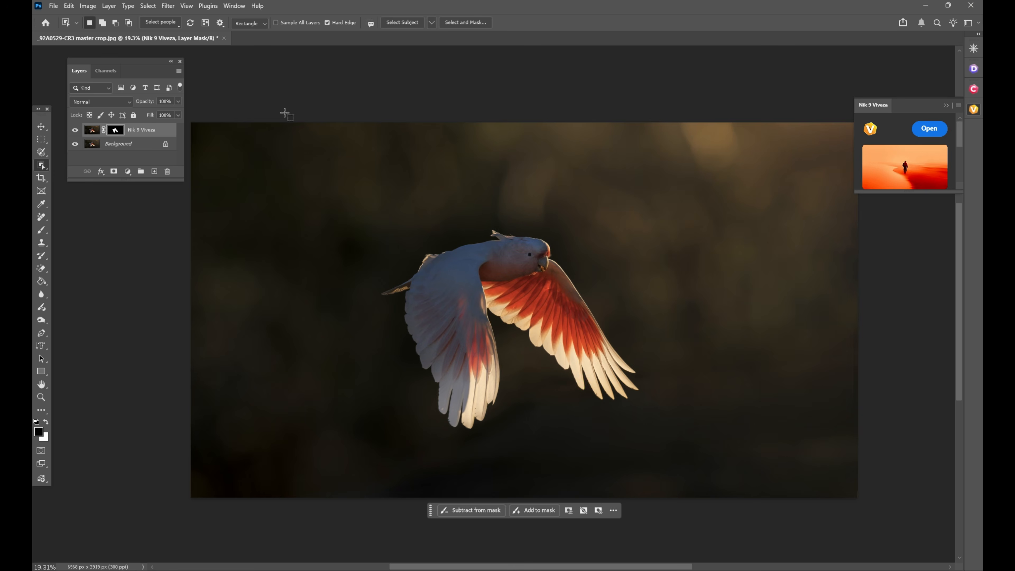
scroll(518, 435, up, 3)
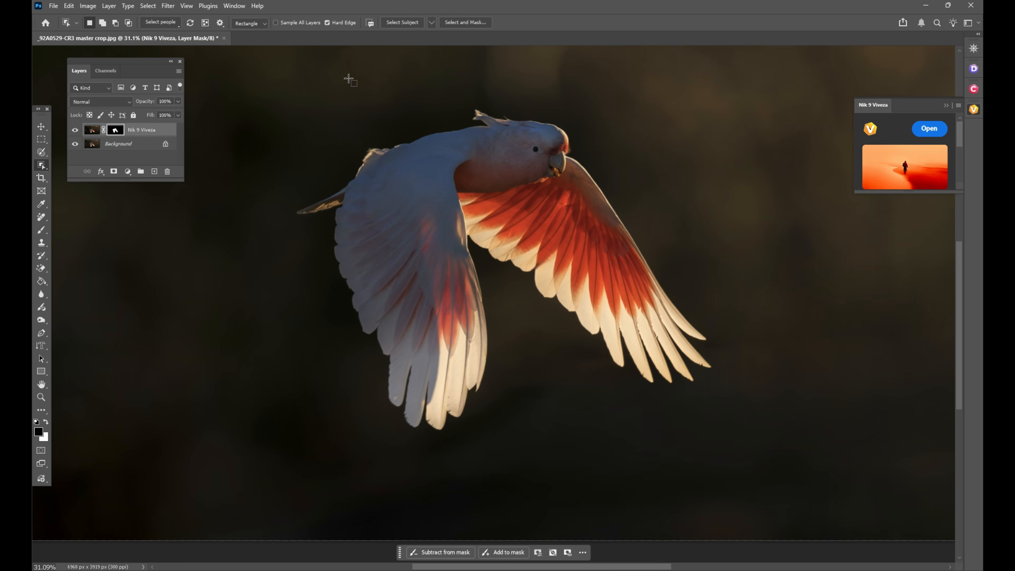
click(76, 130)
click(76, 130)
click(76, 130)
click(76, 130)
Invert the Nik 9 Viveza layer's mask to limit the effect to the background, and compare with the layer hidden and shown
key(ctrl+i)
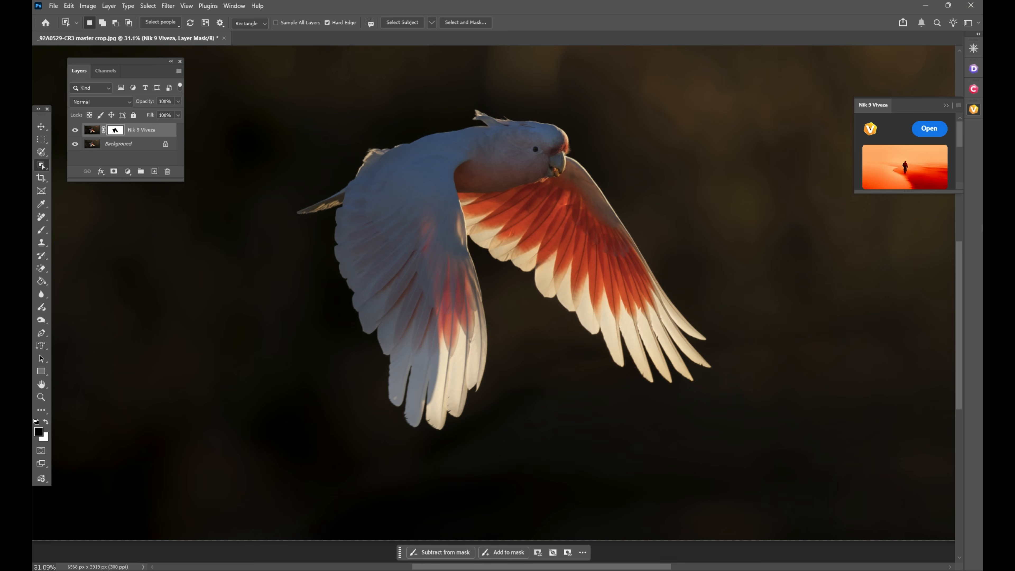
scroll(984, 226, down, 6)
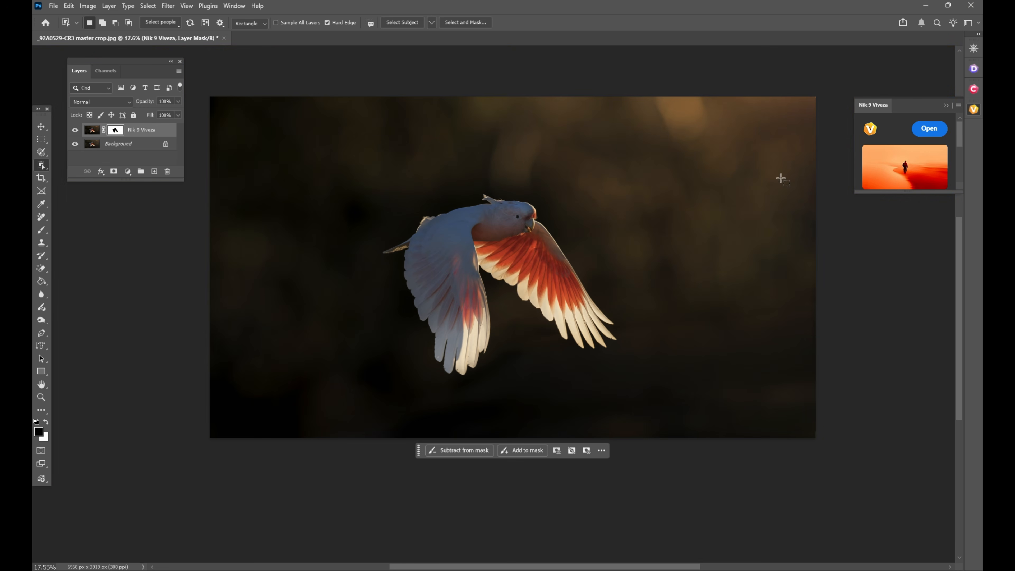
click(75, 130)
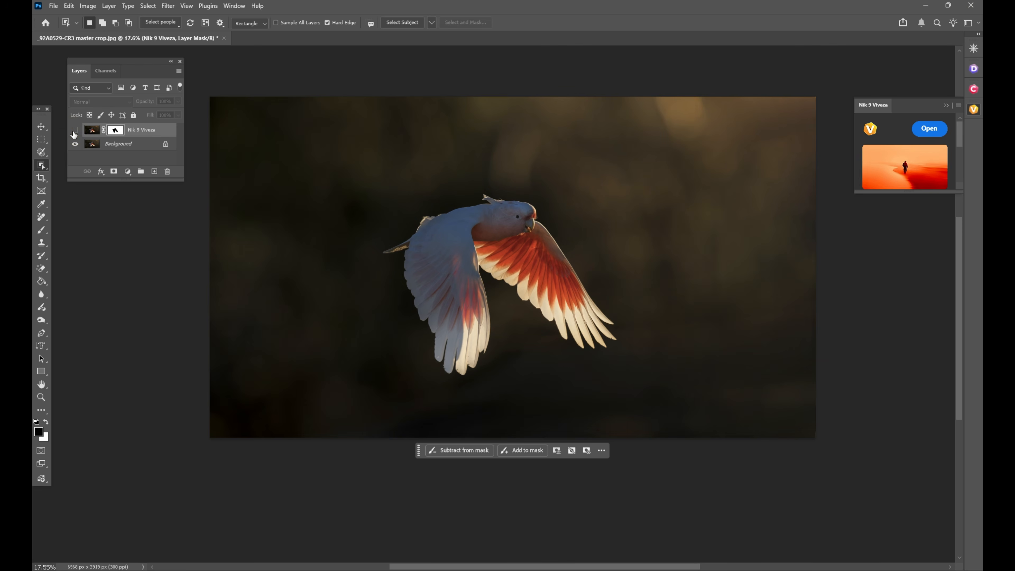
click(74, 131)
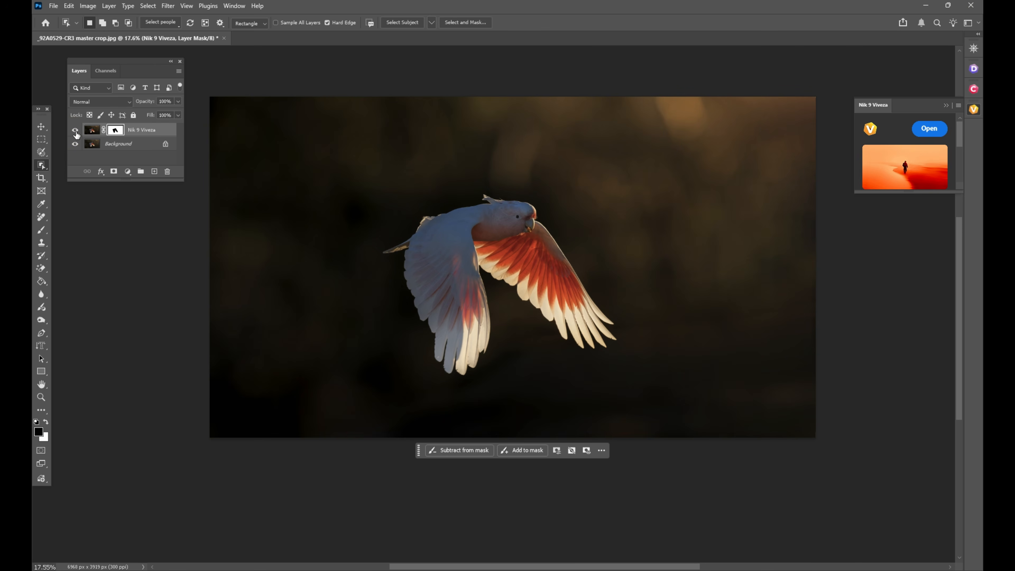
click(75, 131)
click(76, 130)
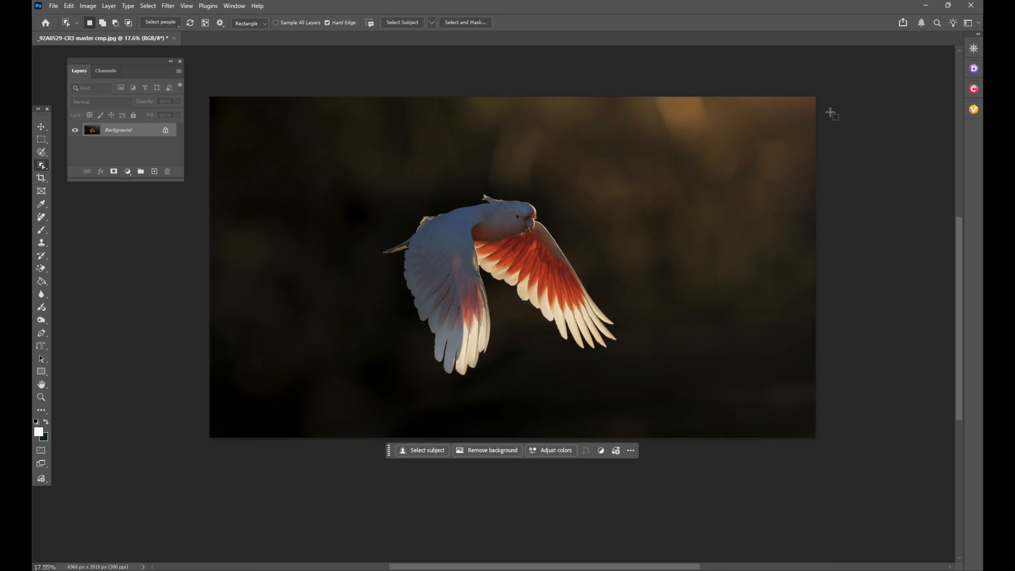
Open the photo in Nik 9 Color Efex, browse the filter list and add the Detail Extractor filter
click(974, 90)
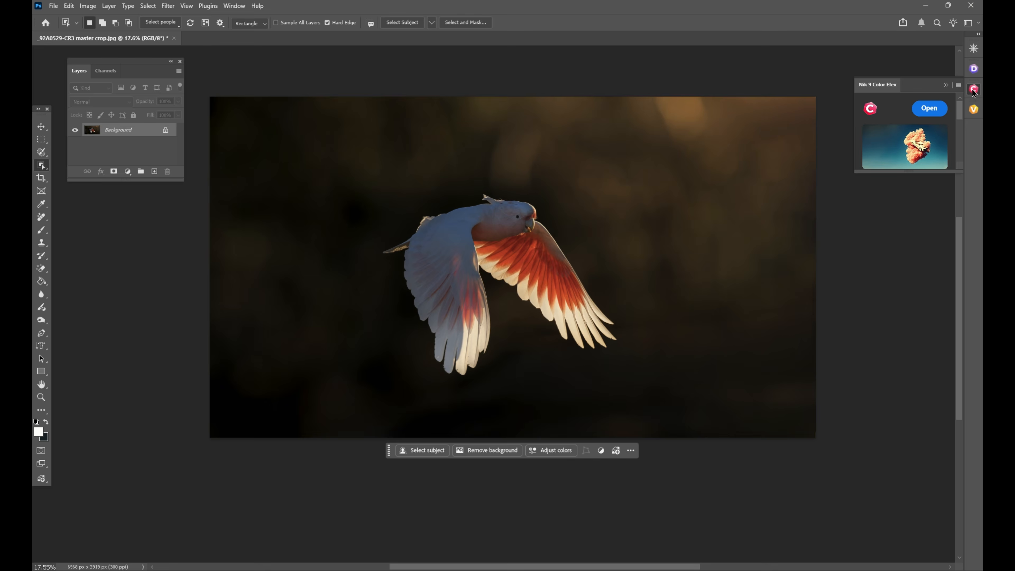
click(927, 113)
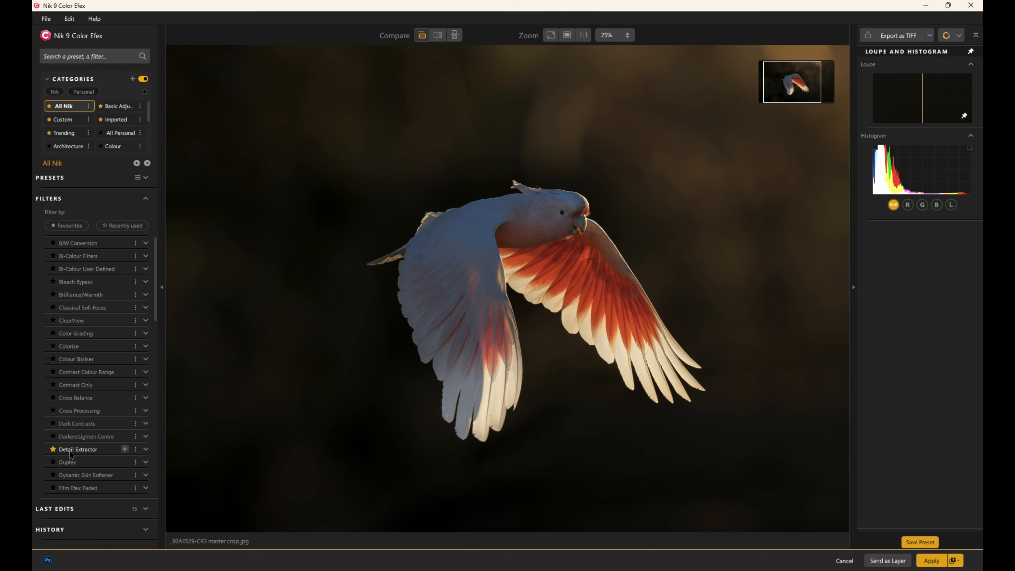
scroll(71, 454, down, 10)
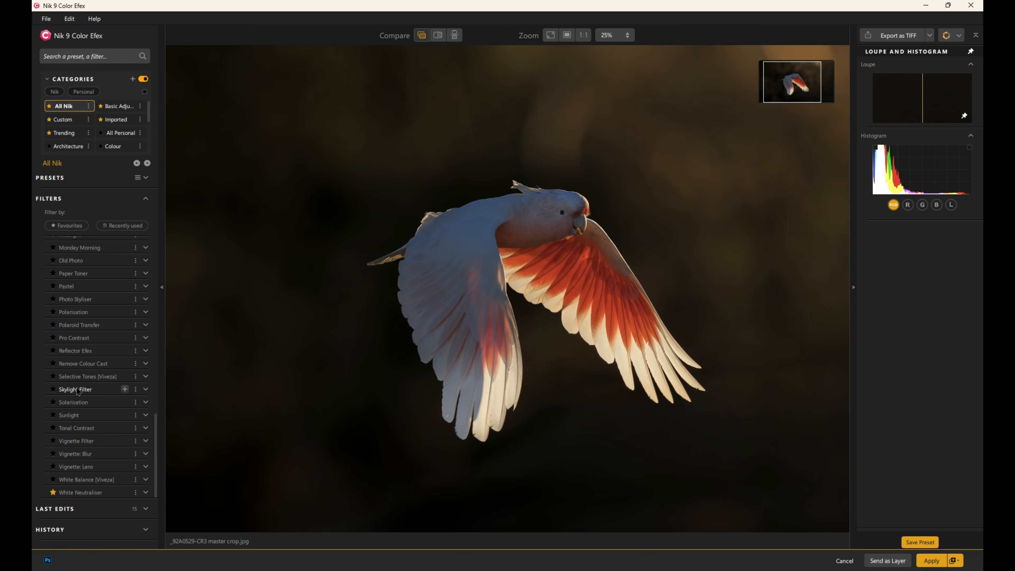
scroll(76, 380, up, 1)
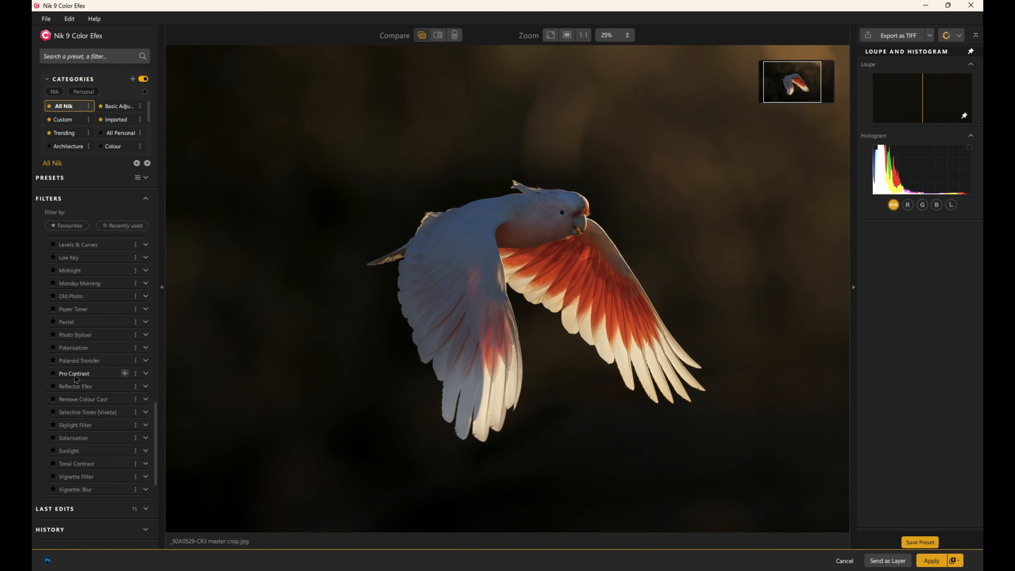
scroll(76, 379, up, 3)
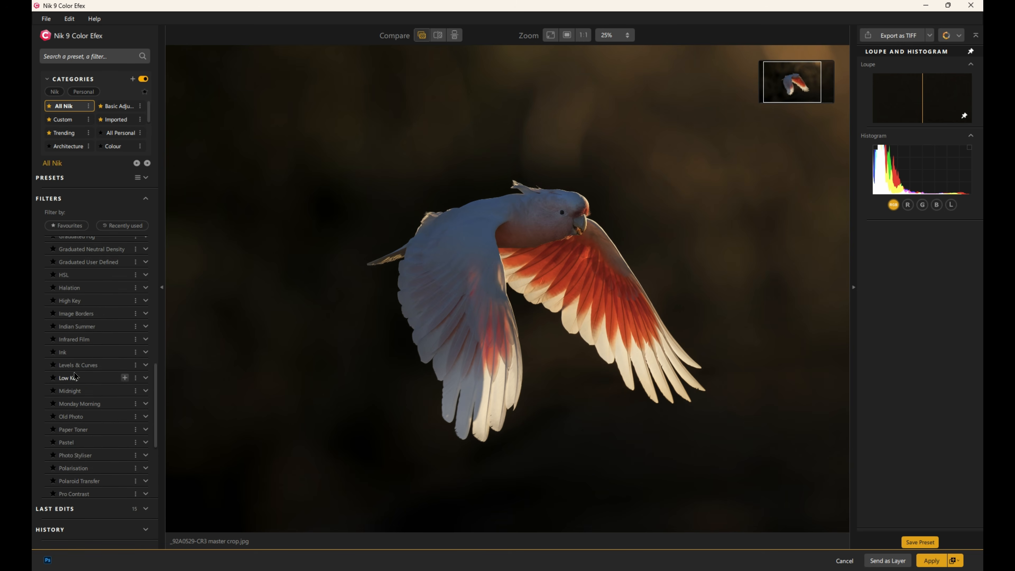
scroll(75, 377, up, 7)
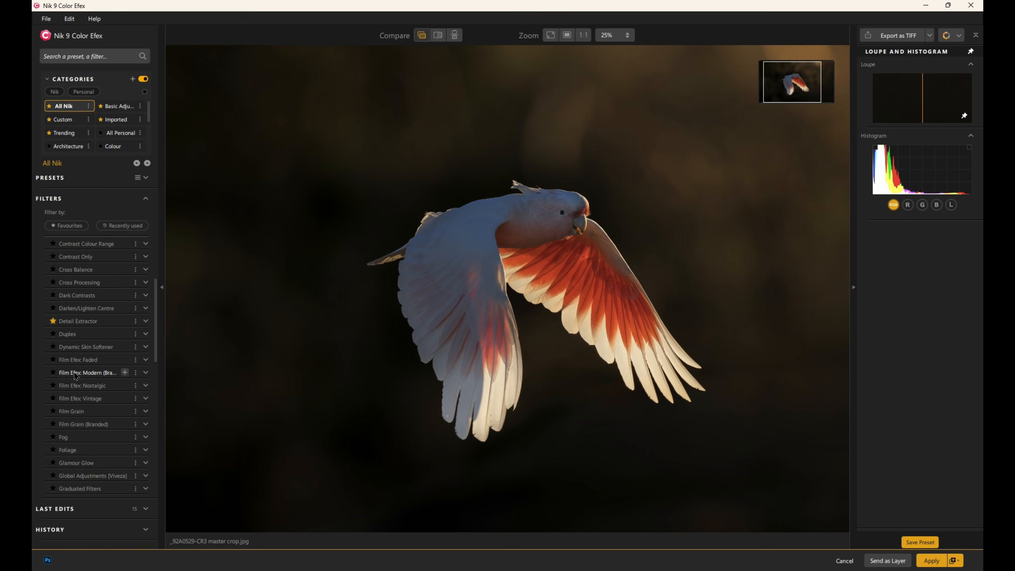
scroll(75, 378, up, 3)
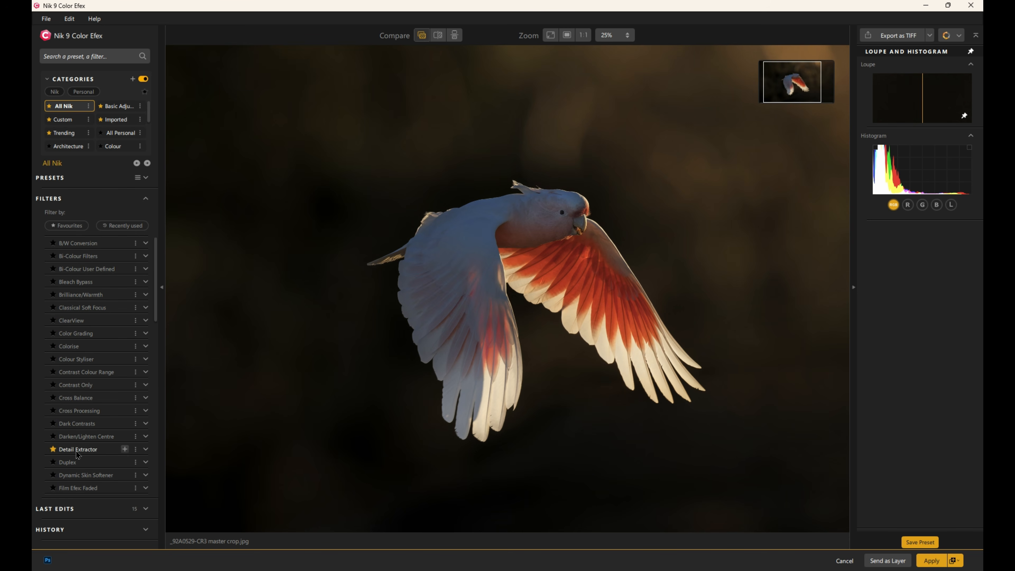
click(78, 454)
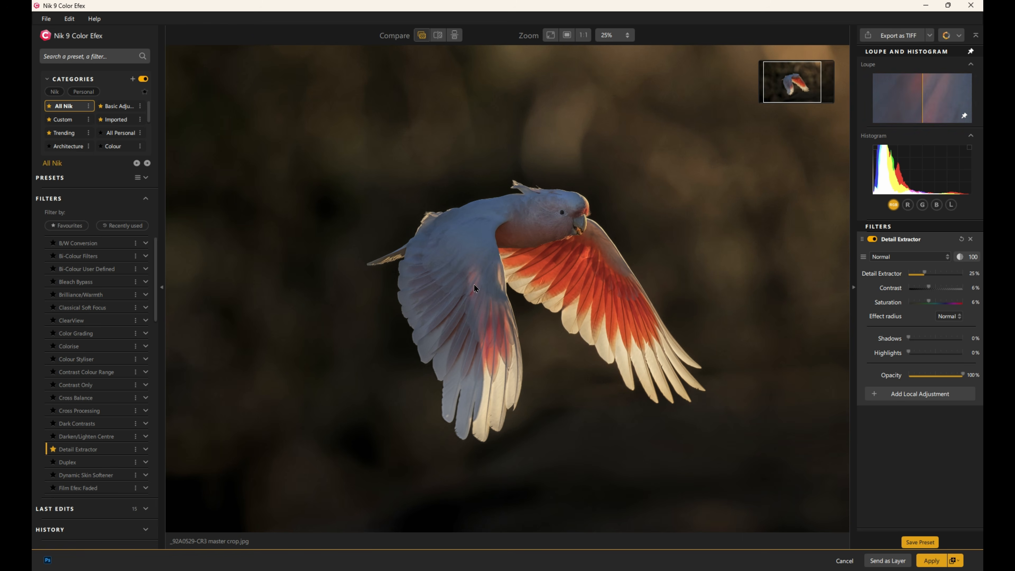
Turn on the split comparison view and compare the bird and background before and after the Detail Extractor filter
scroll(474, 285, down, 4)
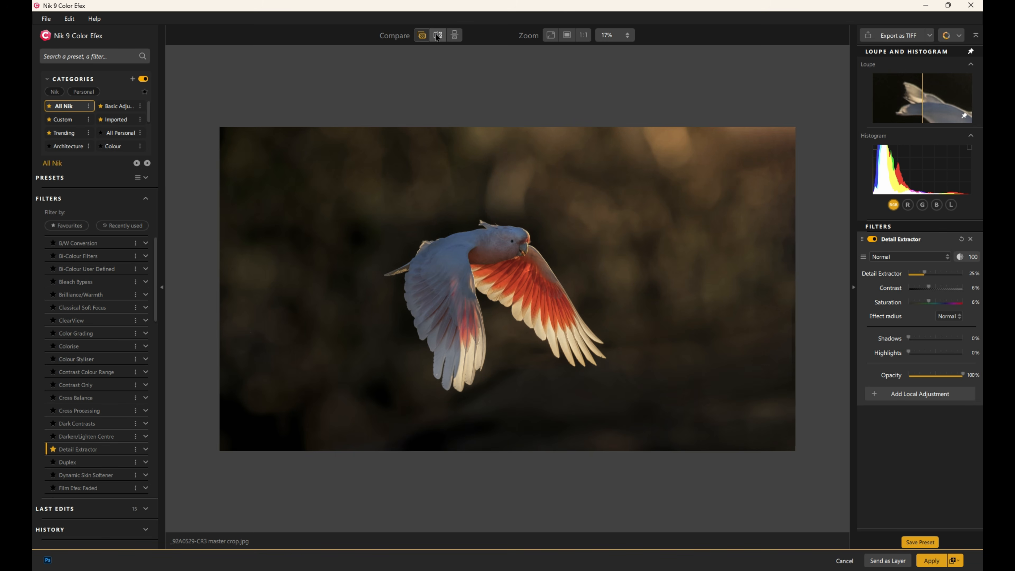
click(438, 35)
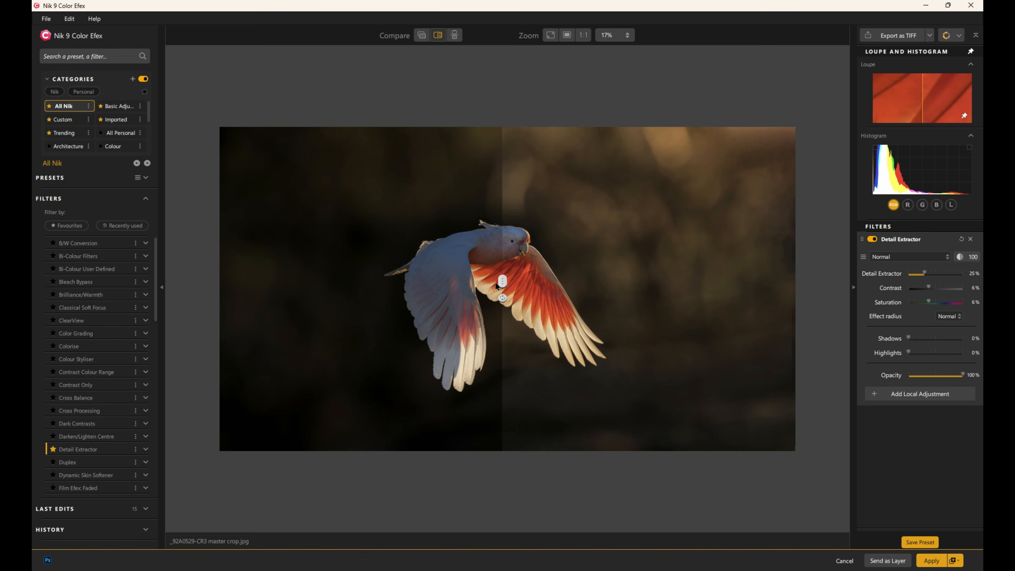
drag(496, 286, 437, 310)
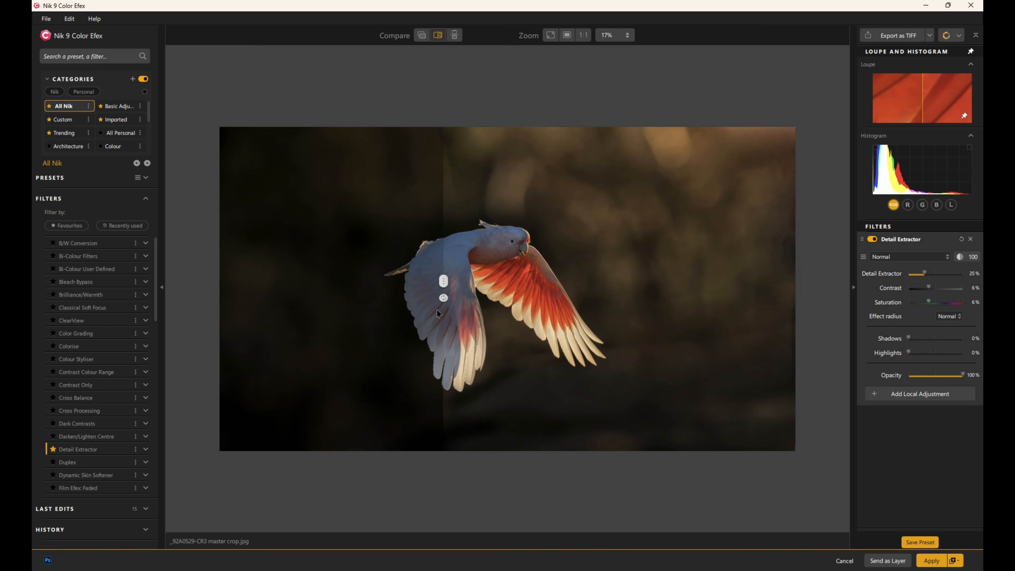
scroll(510, 265, up, 5)
scroll(511, 263, up, 1)
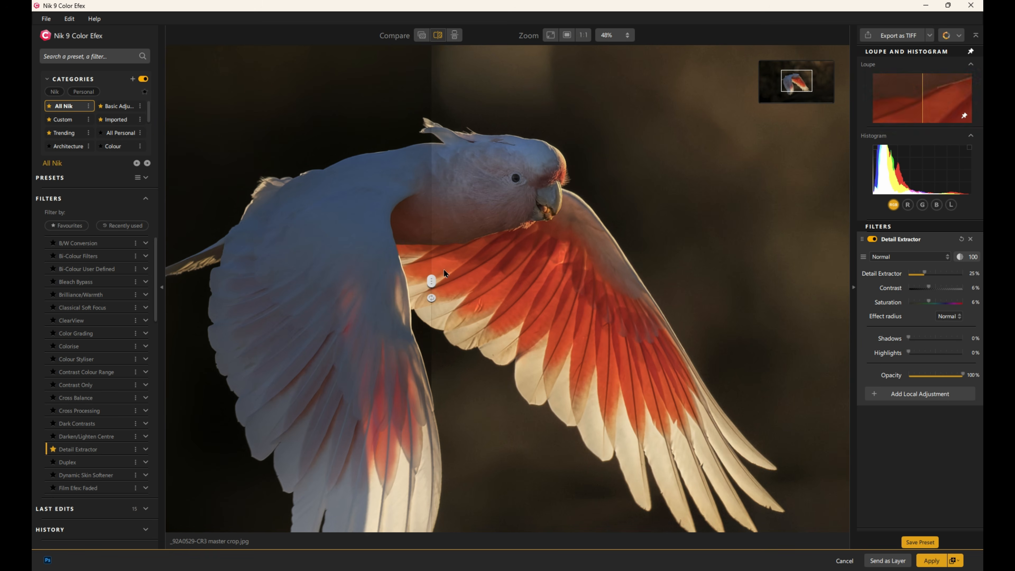
drag(431, 281, 411, 274)
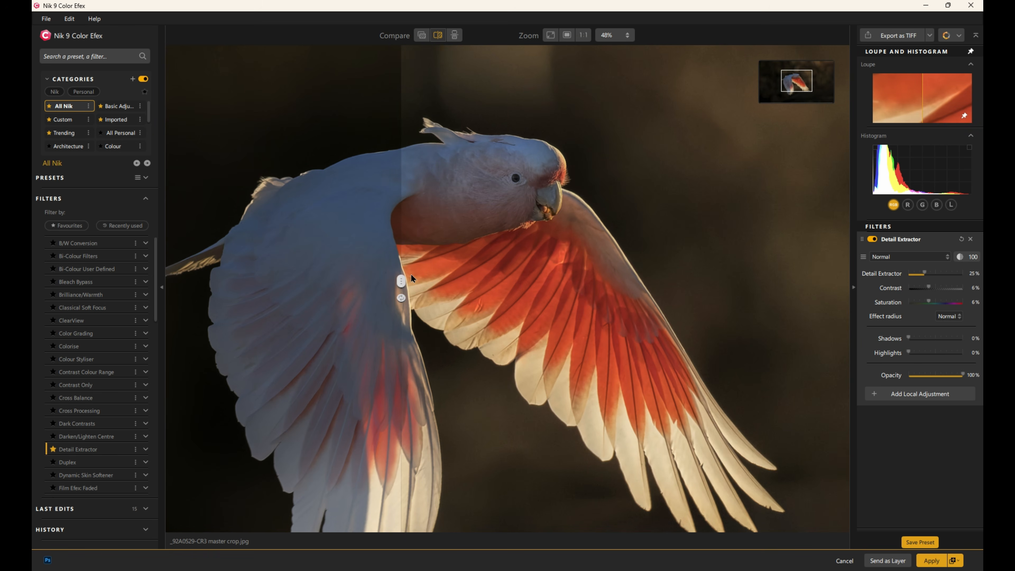
scroll(605, 219, up, 1)
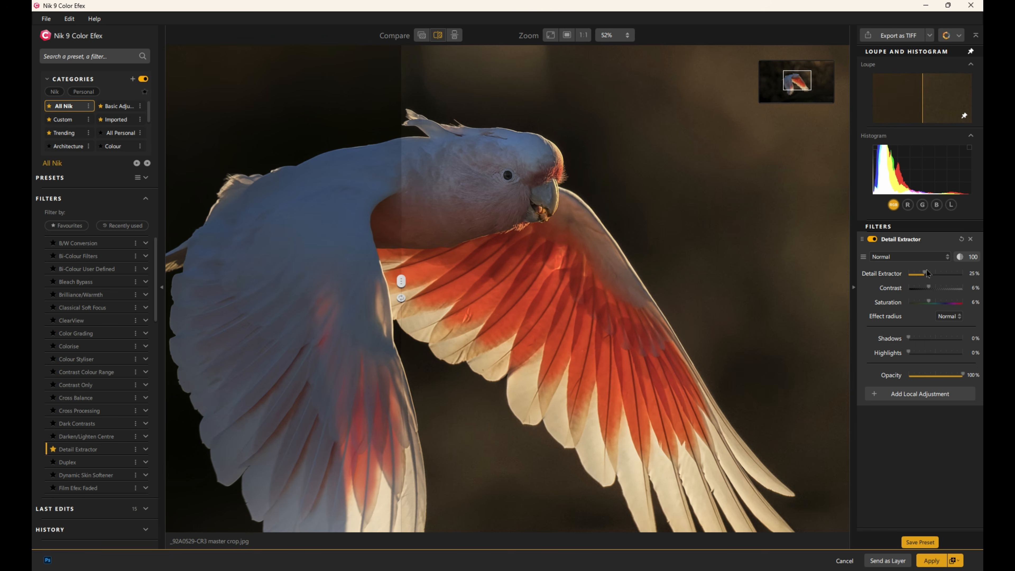
Reduce the Detail Extractor strength to 14% and Saturation to 4%, keeping Shadows and Highlights at 0%
drag(925, 275, 922, 278)
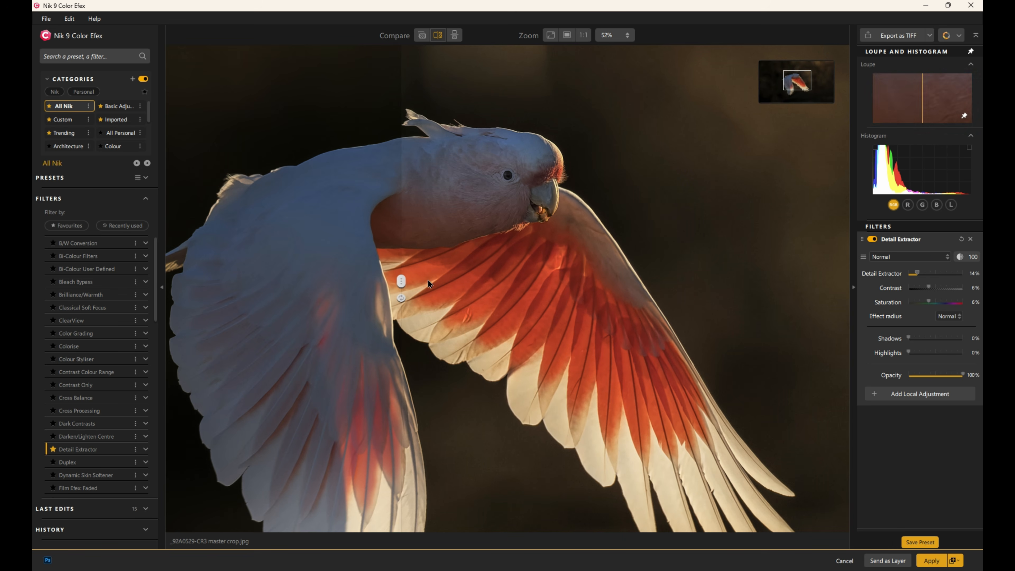
drag(404, 281, 434, 288)
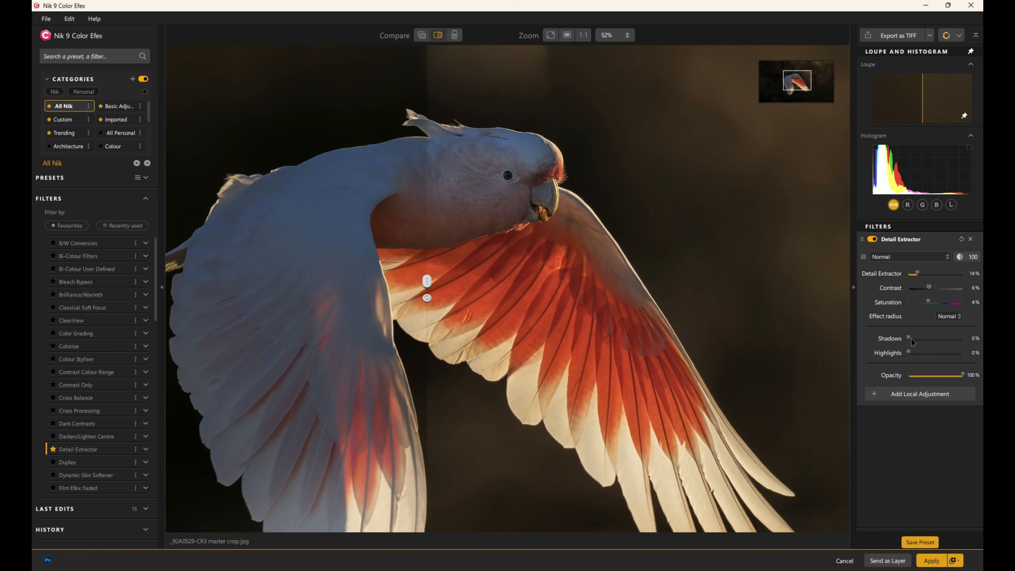
mouse_move(912, 339)
mouse_down()
mouse_move(915, 354)
mouse_move(903, 358)
mouse_move(947, 358)
mouse_move(908, 355)
mouse_up()
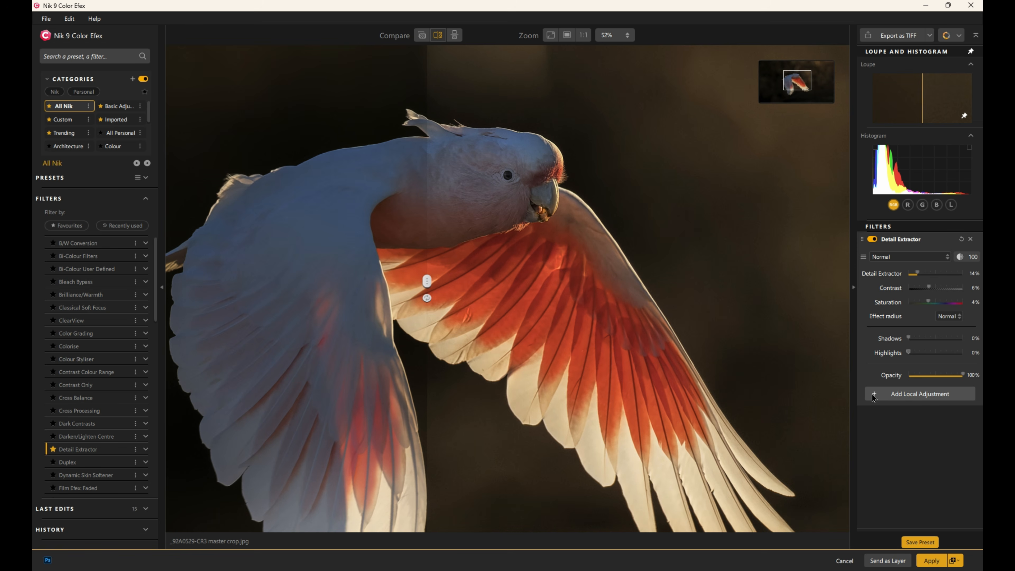
Apply the Detail Extractor filter as a new layer and mask it to the bird with the Object Selection tool
click(932, 561)
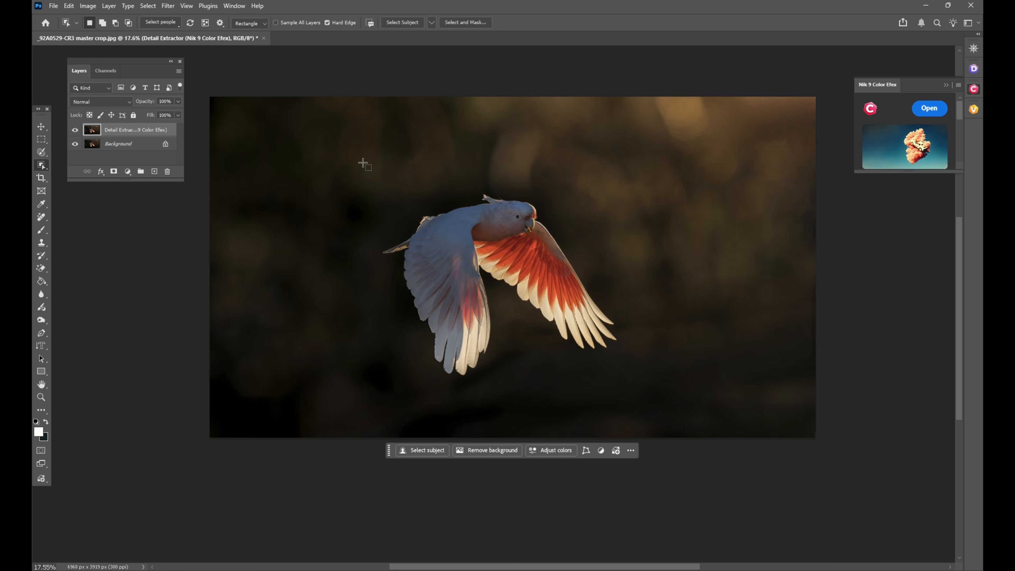
drag(361, 166, 664, 390)
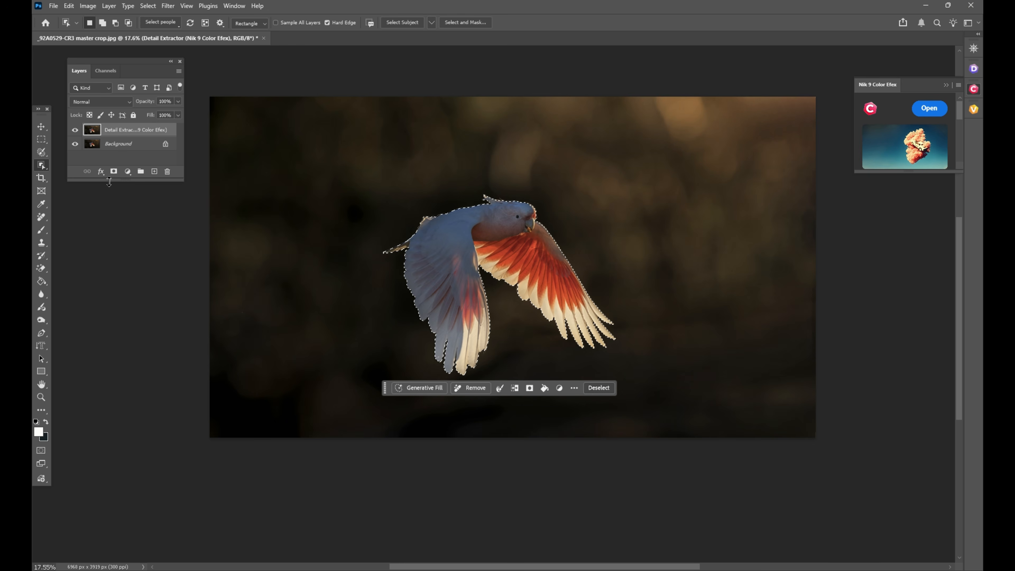
click(114, 173)
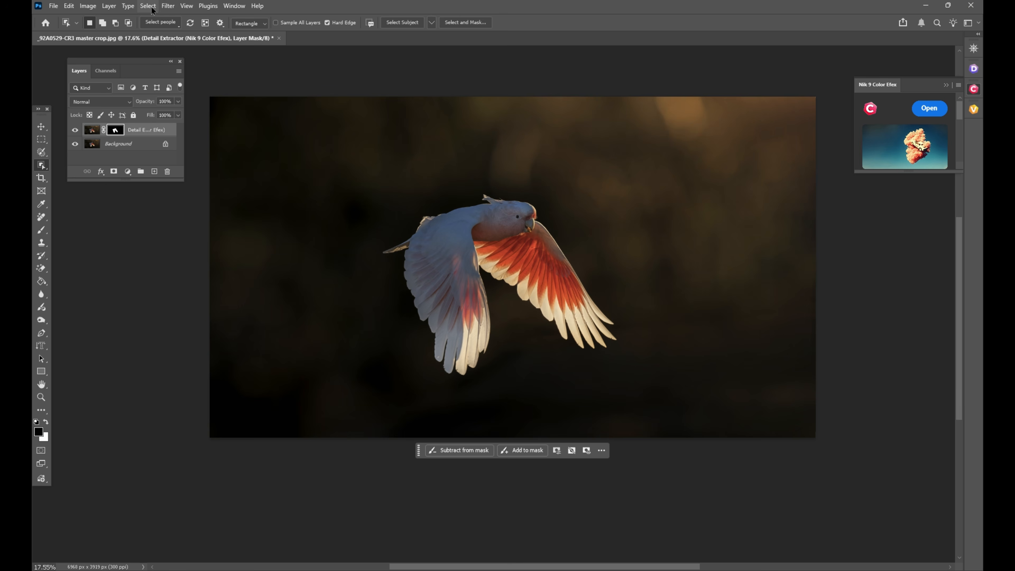
Inspect the bird at 100% and compare the image with the Detail Extractor layer hidden and shown
click(187, 6)
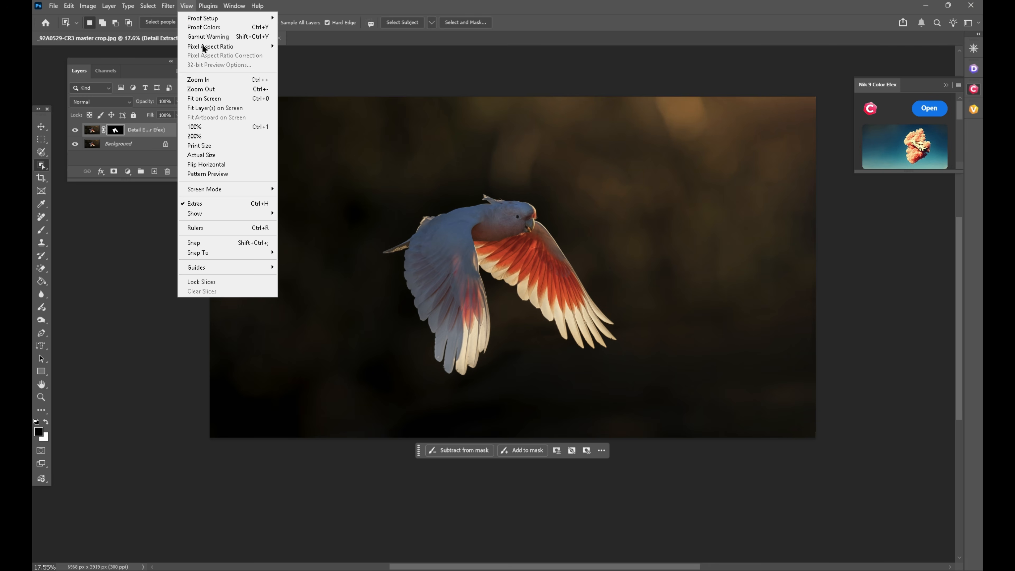
click(215, 125)
scroll(807, 241, up, 8)
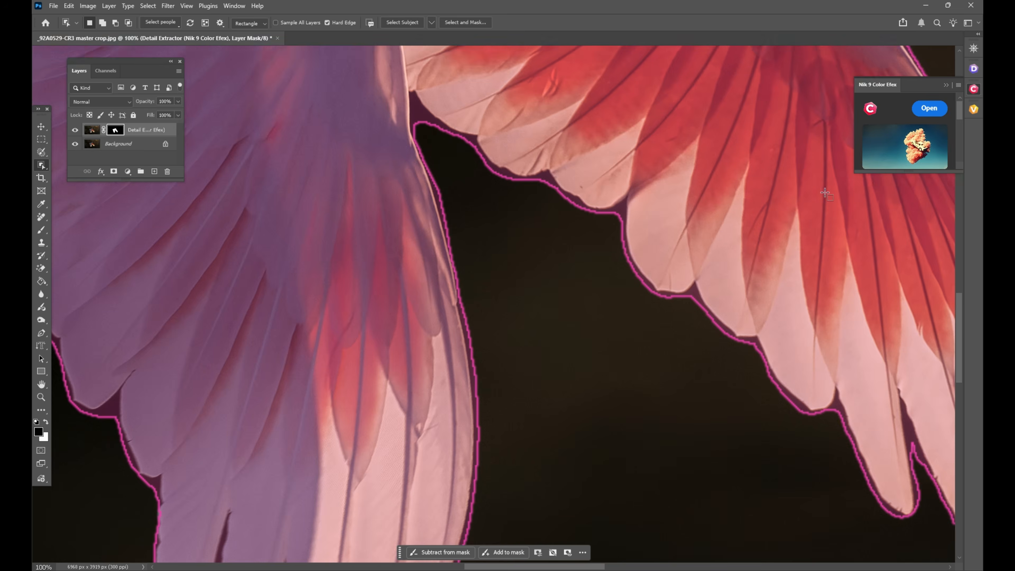
scroll(807, 245, up, 3)
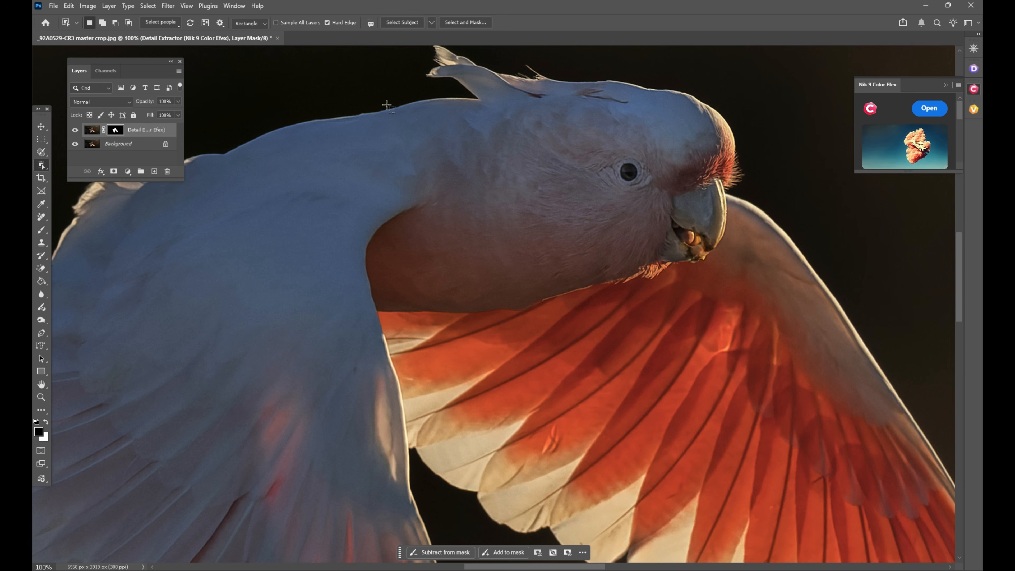
click(75, 130)
click(75, 131)
click(178, 101)
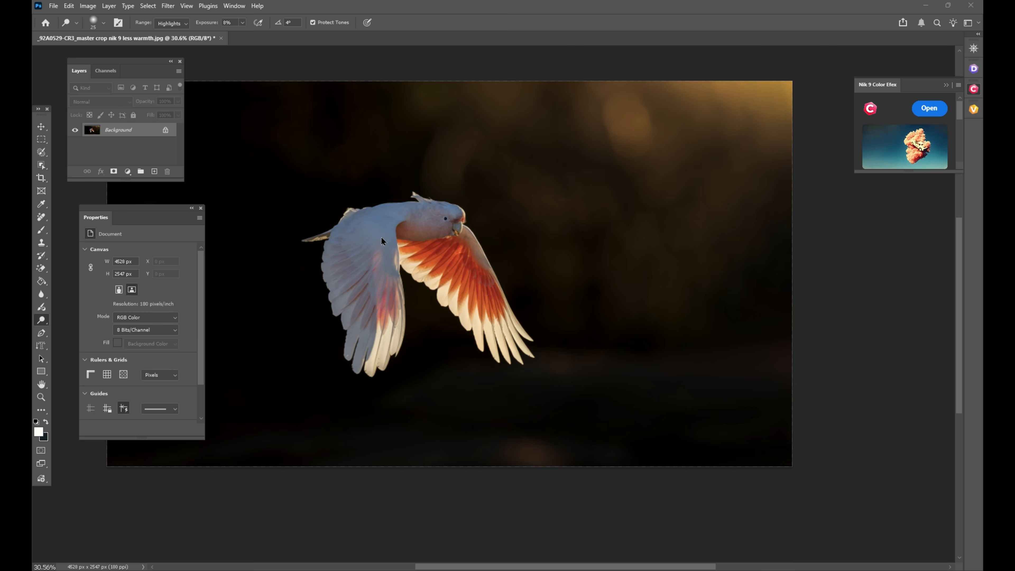
Add a Curves adjustment layer to the less-warmth cockatoo image and raise the midtones with a point at input 99, output 118
click(127, 172)
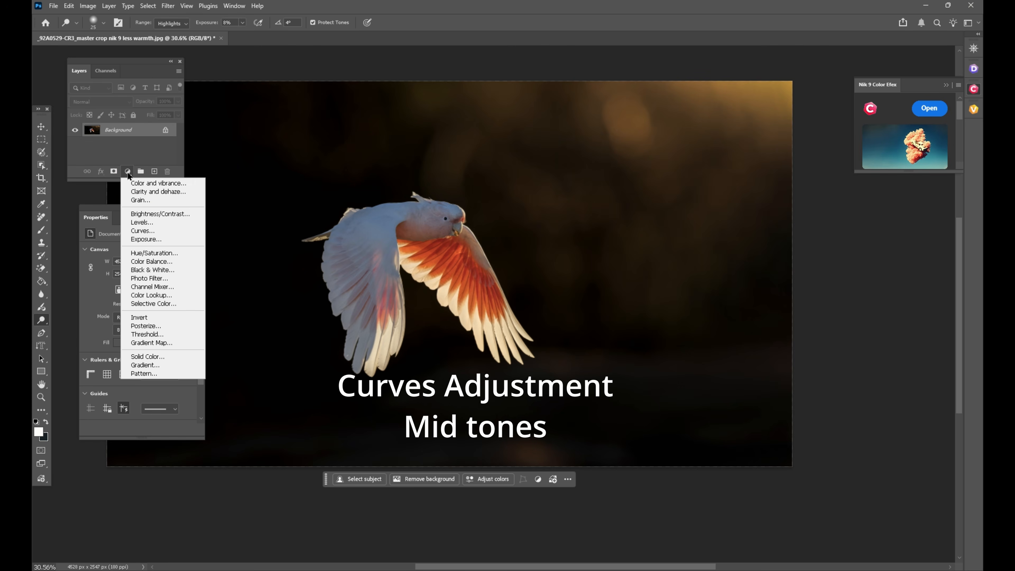
click(144, 232)
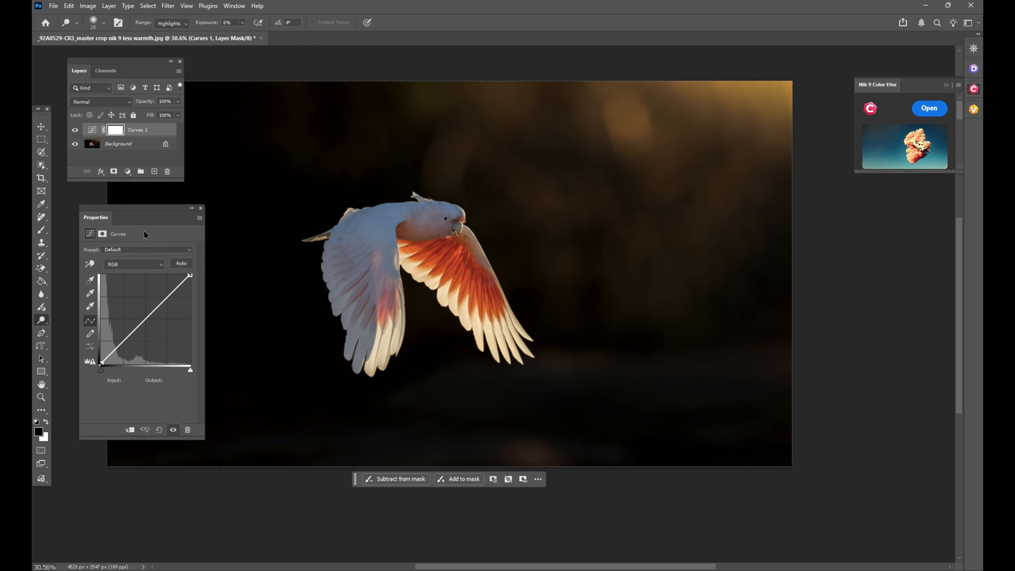
click(138, 326)
drag(139, 326, 135, 322)
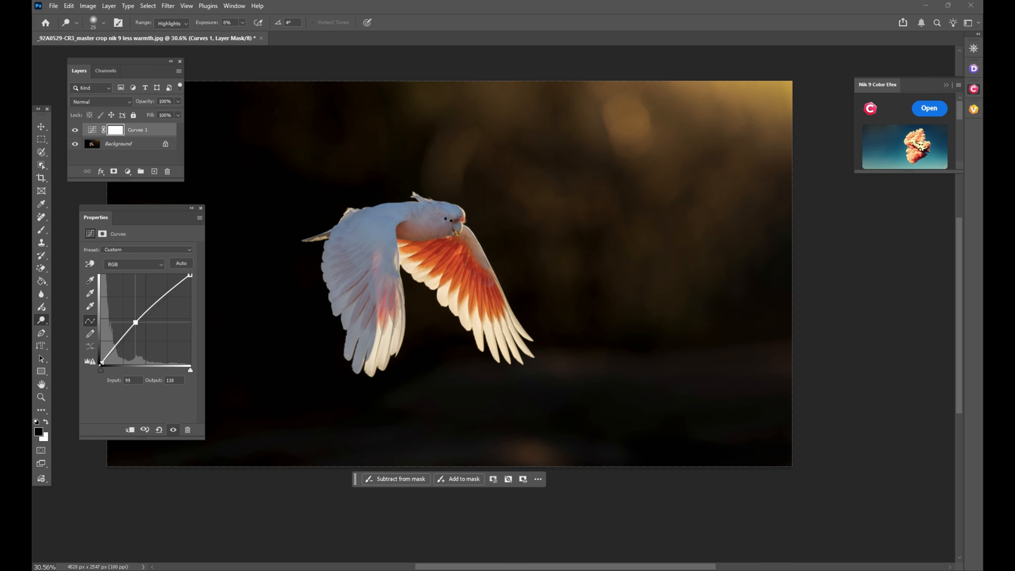
scroll(451, 221, up, 10)
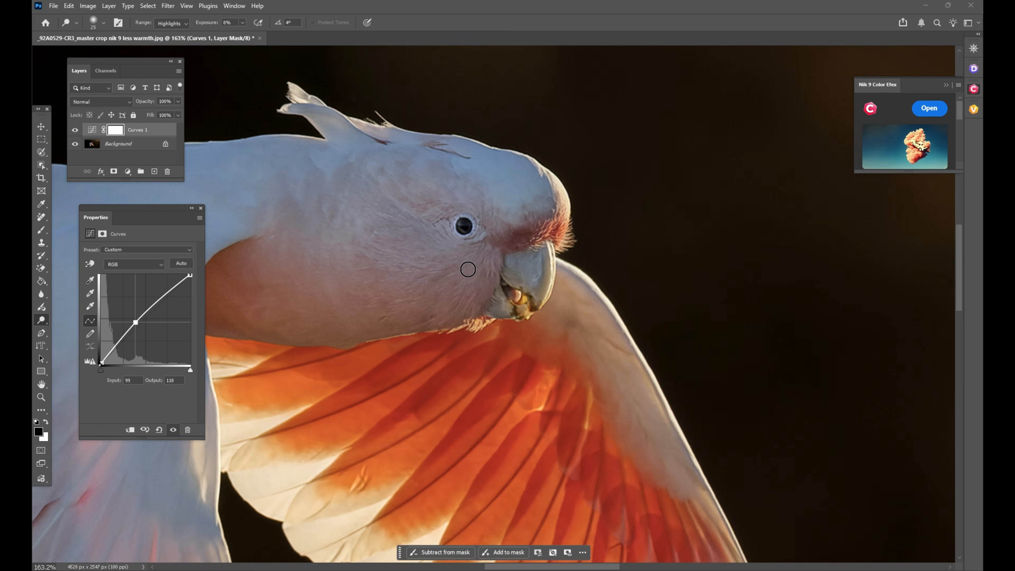
scroll(468, 269, up, 2)
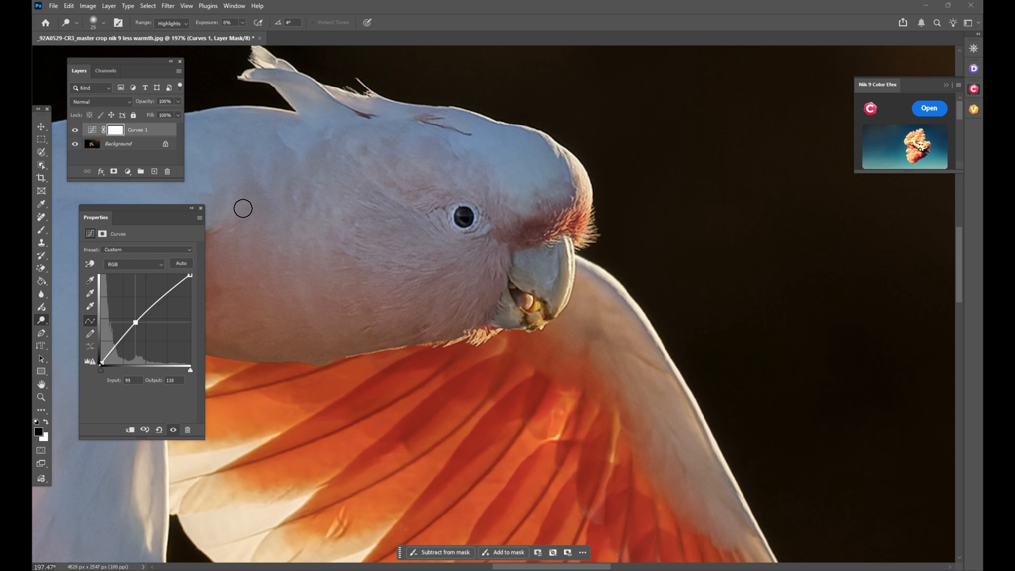
scroll(243, 208, down, 8)
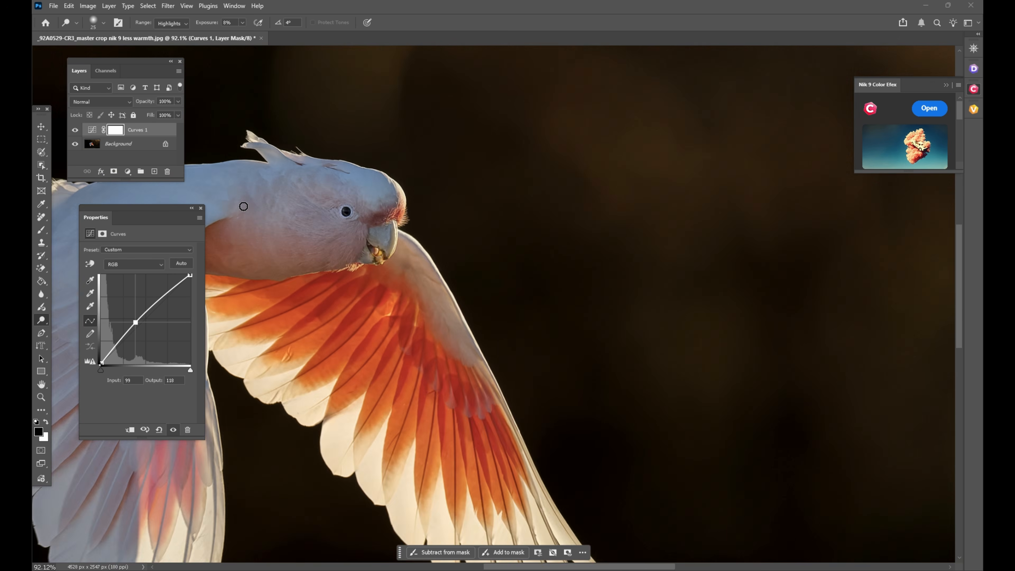
scroll(243, 207, down, 3)
scroll(243, 205, down, 2)
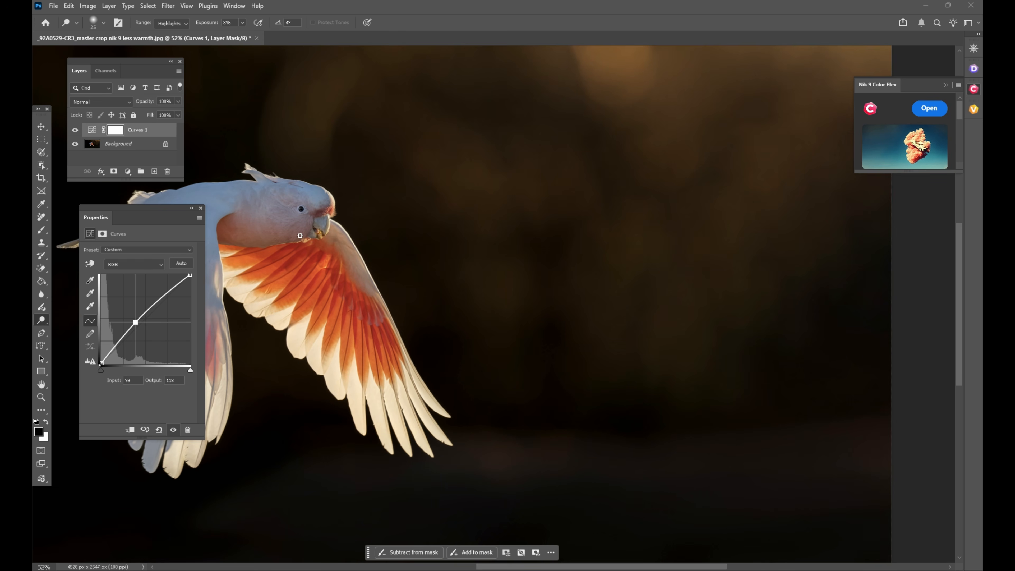